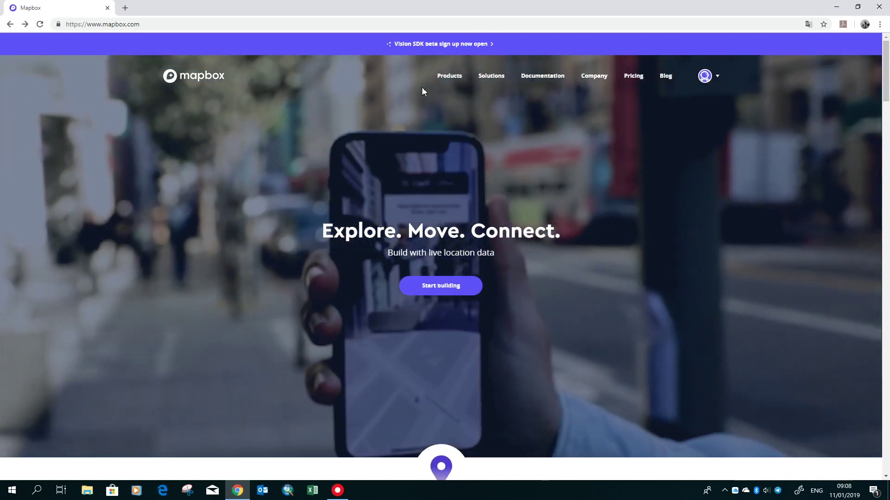
- Open the Mapbox Maps product page from the Products menu in the site navigation
mouse_move(452, 79)
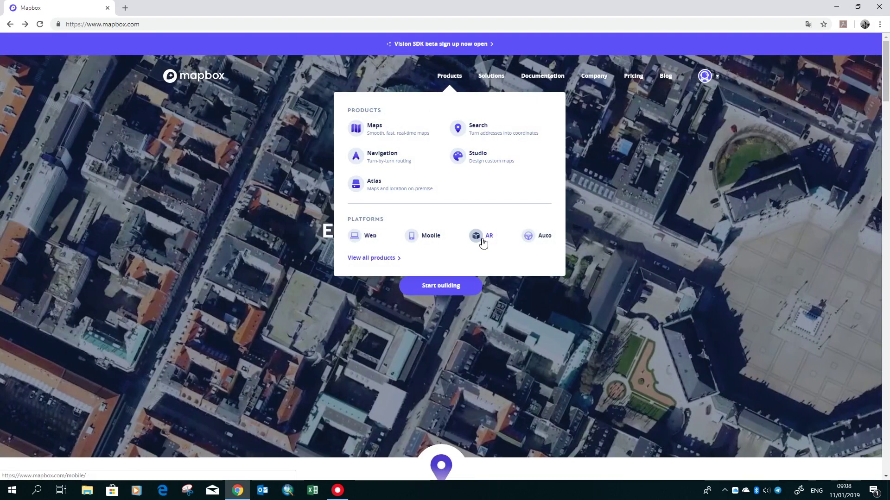
left_click(367, 131)
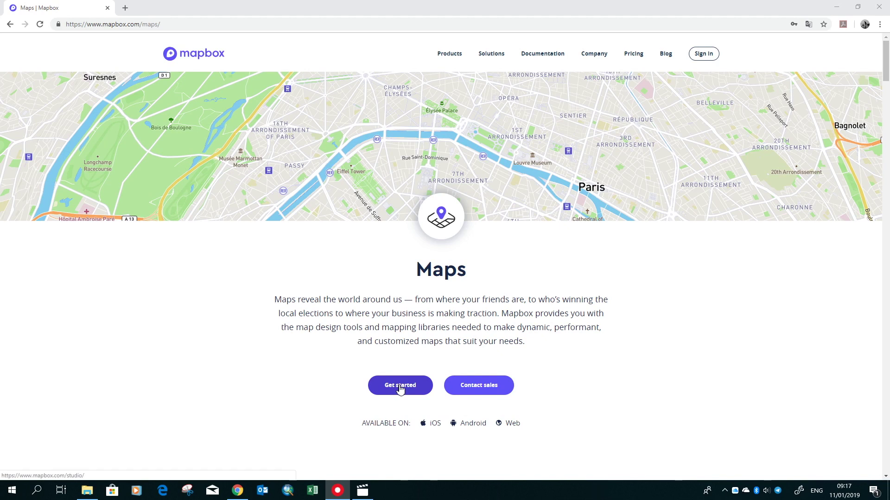
- Get started and sign in with the autofilled credentials to reach the empty Studio Styles page
left_click(400, 387)
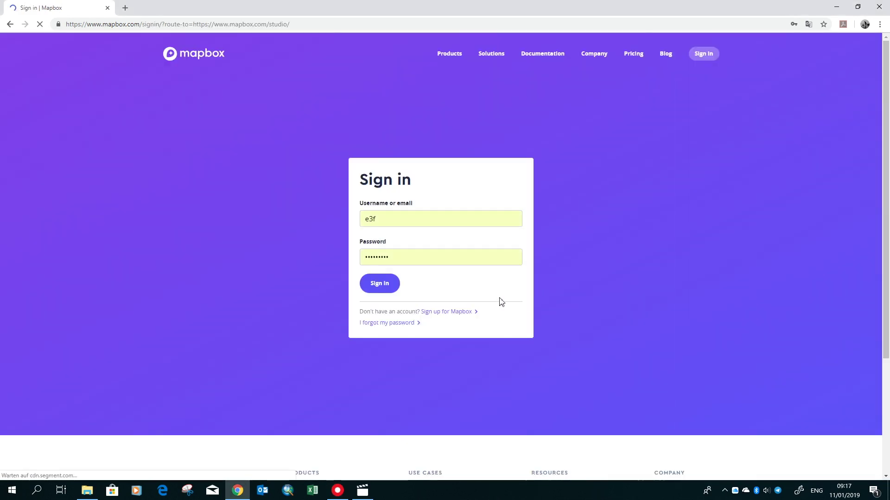
left_click(377, 284)
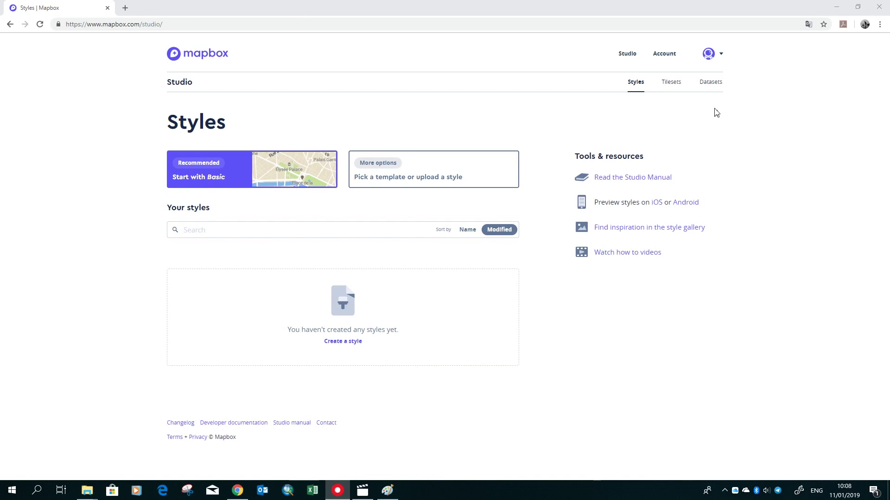
- Create a new blank dataset named 'FH Villach point' from the Datasets page
left_click(715, 84)
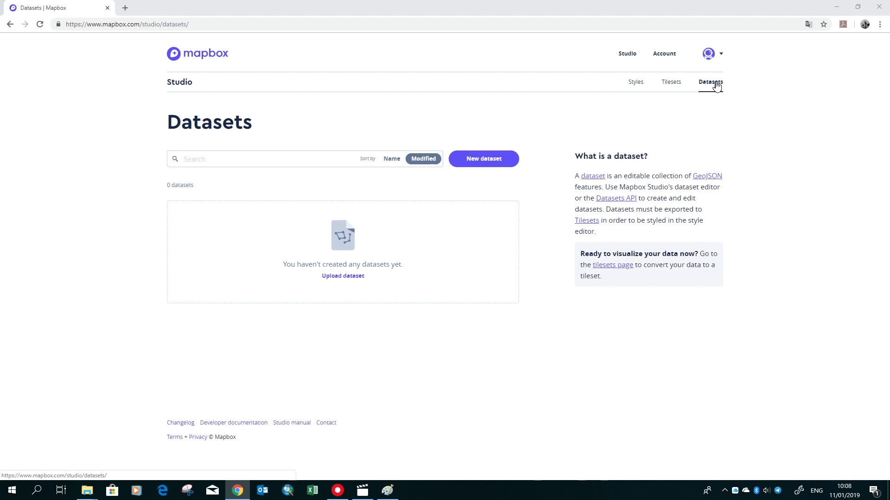
left_click(494, 164)
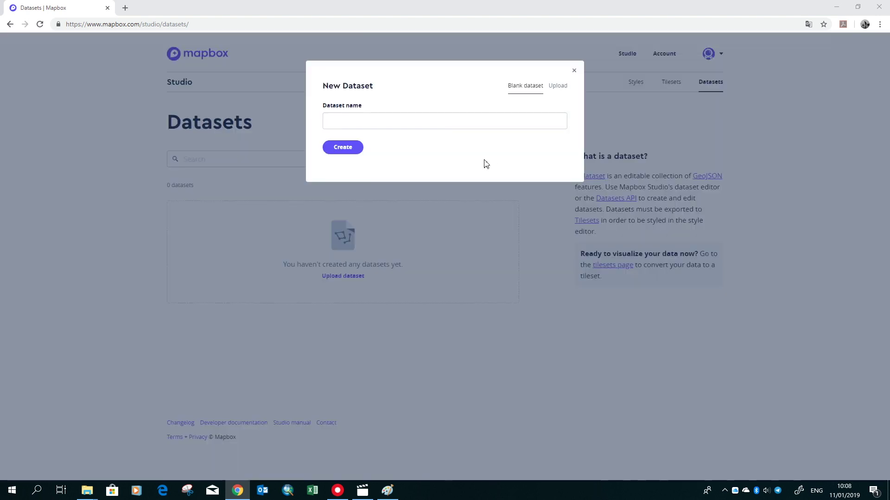
left_click(469, 122)
type("FH Villach point")
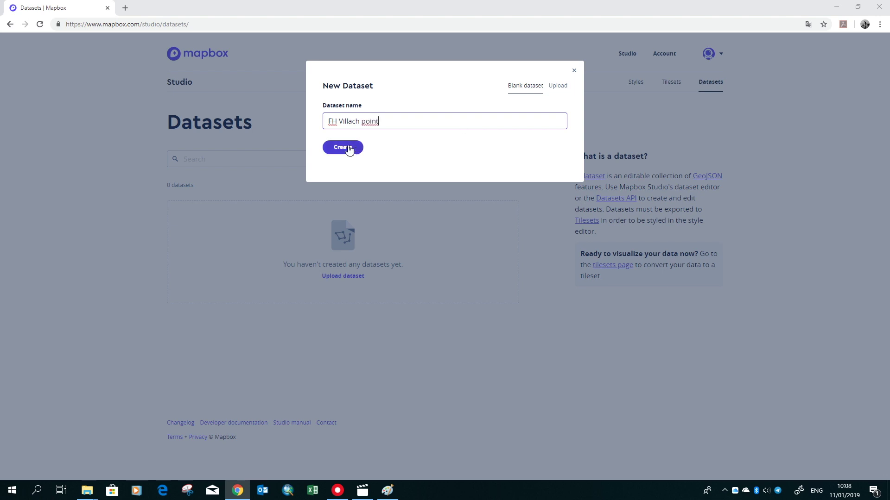
left_click(349, 147)
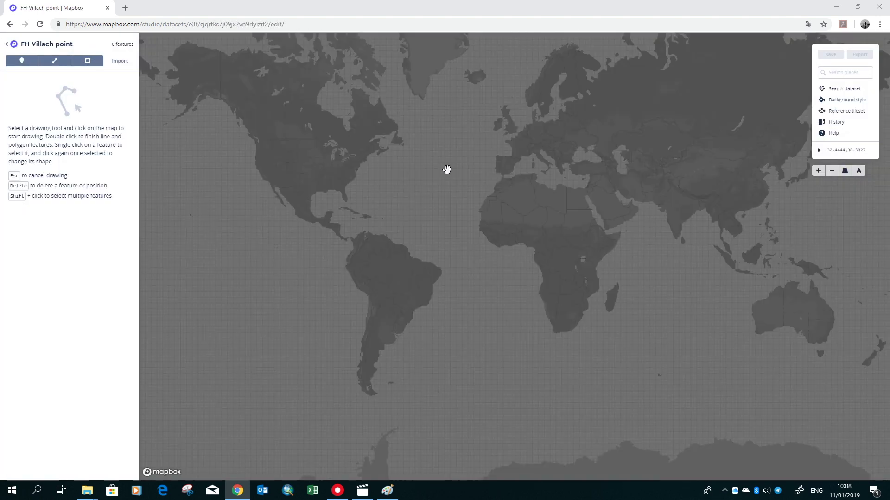
- Search for Villach and zoom in to centre the Carinthia University campus on the map
left_click(843, 74)
type("V")
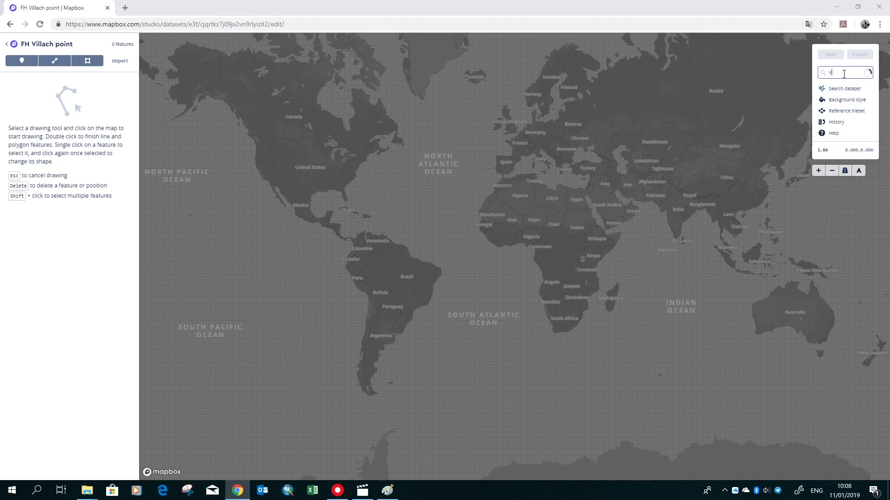
type("illach")
key("Return")
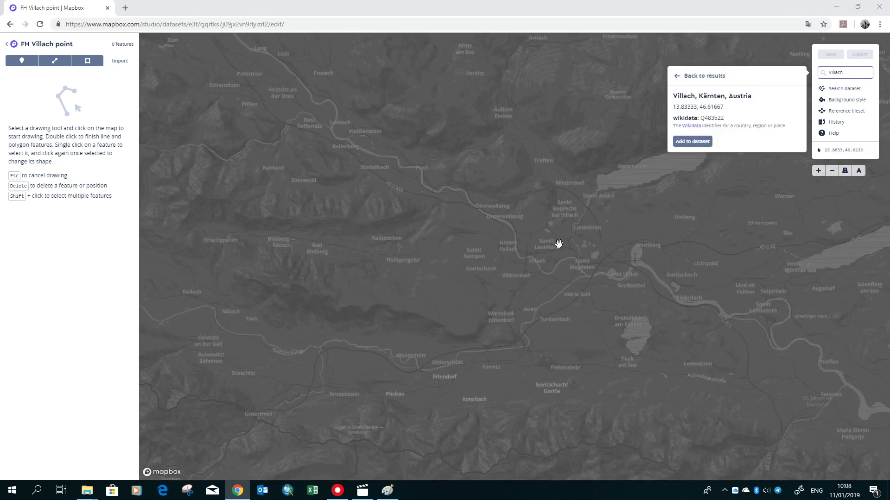
scroll(579, 274, "up", 10)
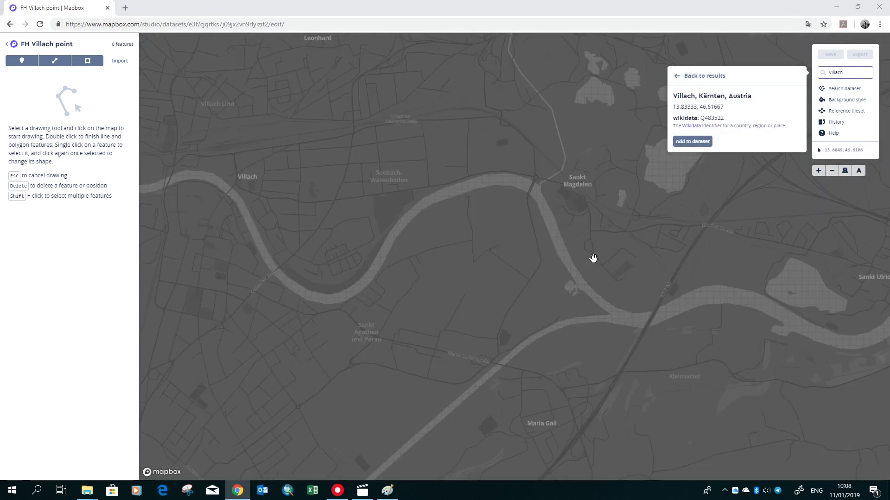
scroll(593, 271, "up", 6)
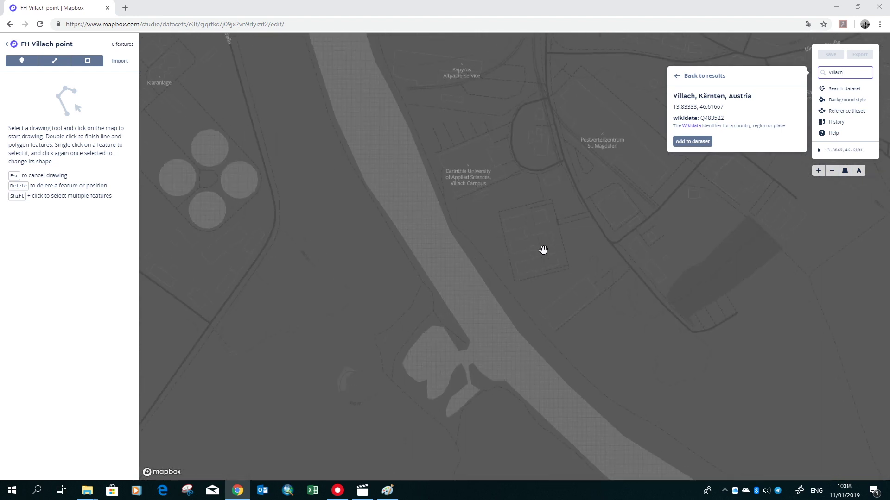
left_click_drag(463, 117, 467, 164)
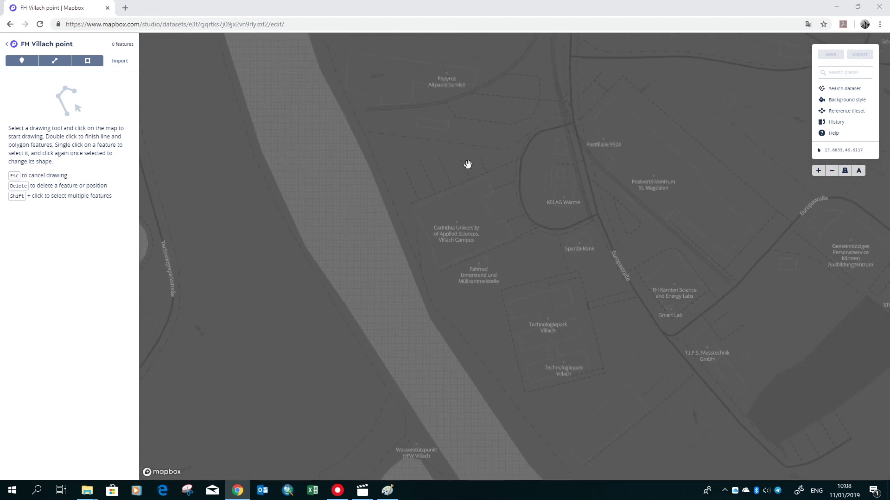
- Place a point on the campus with property 1 set to 'FH Villach', then bring up the save summary
left_click(28, 65)
left_click(456, 221)
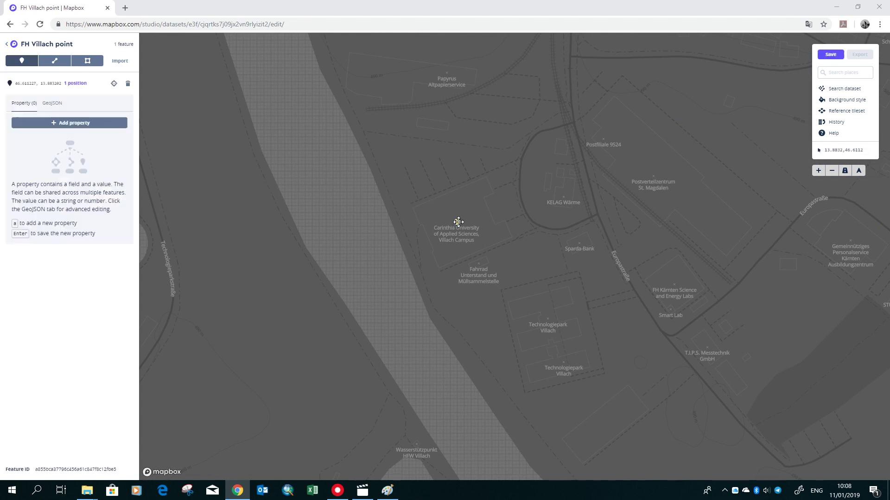
left_click(85, 122)
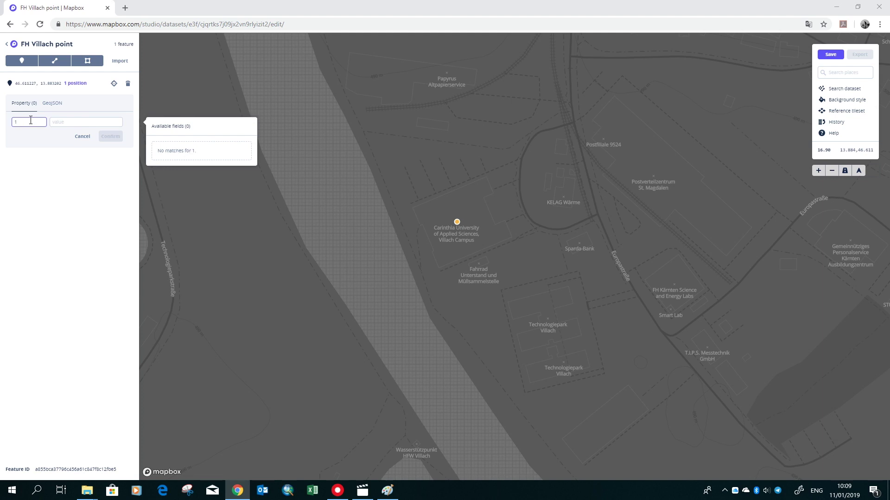
left_click(80, 121)
type("FH Villach")
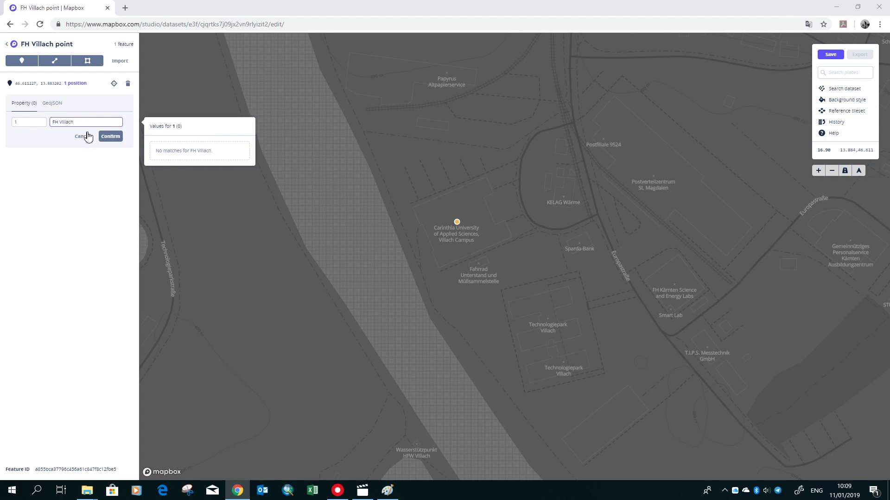
left_click(110, 136)
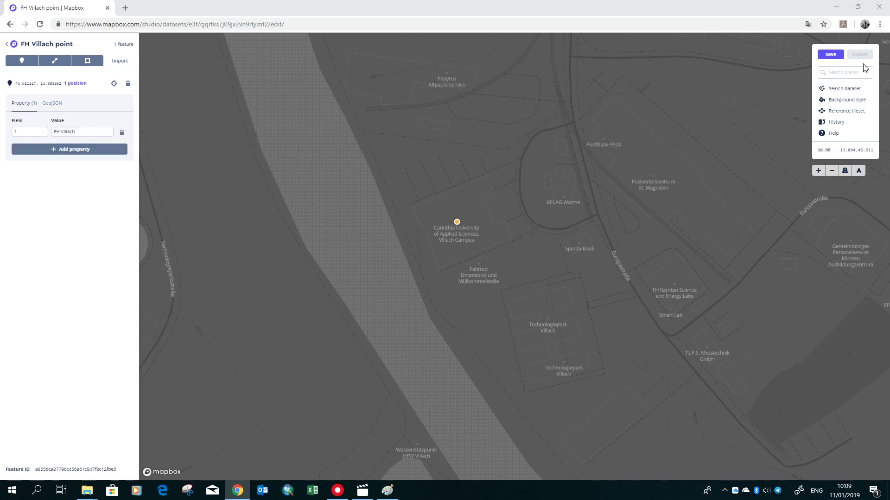
left_click(830, 55)
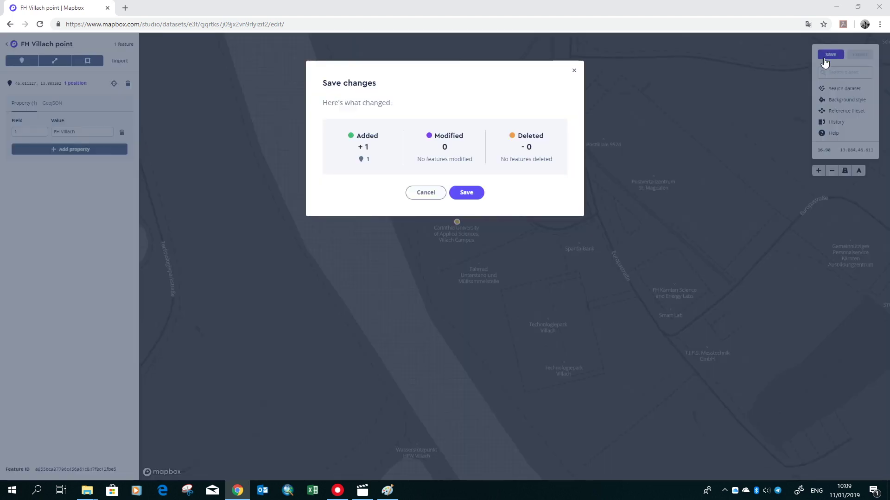
- Save the added point and export the dataset to a new tileset 'FH Villach point'
left_click(466, 193)
left_click(859, 54)
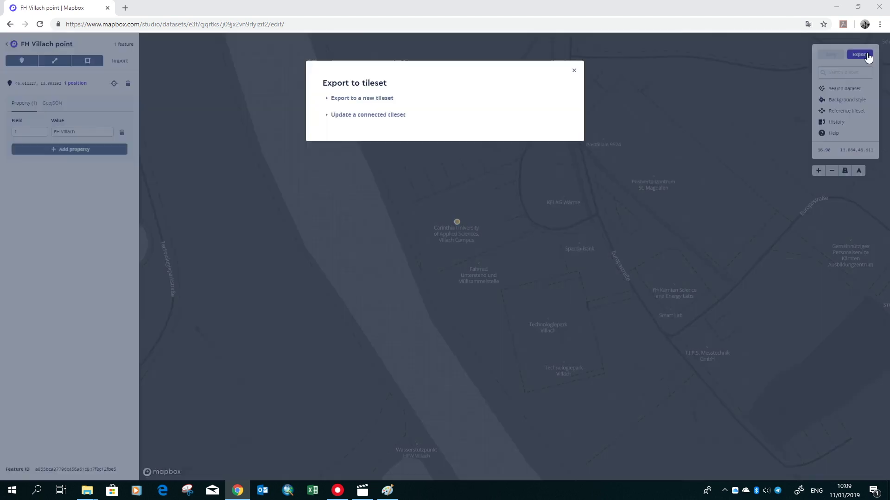
left_click(407, 99)
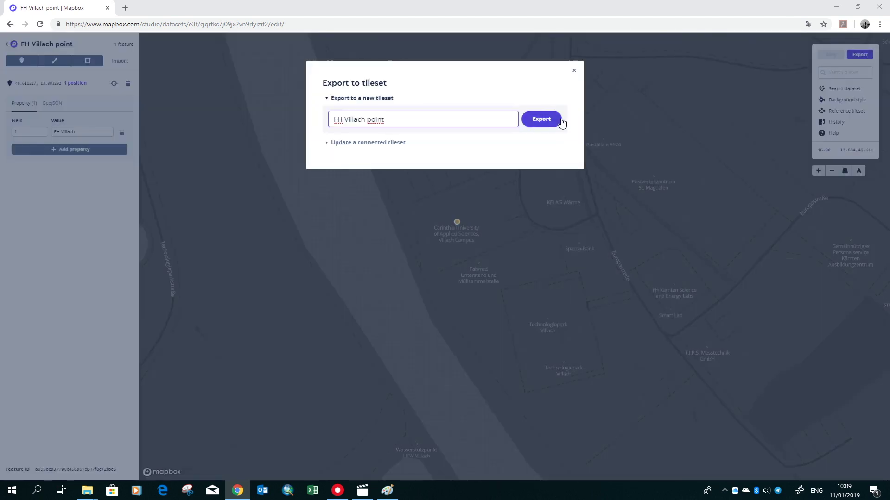
left_click(541, 119)
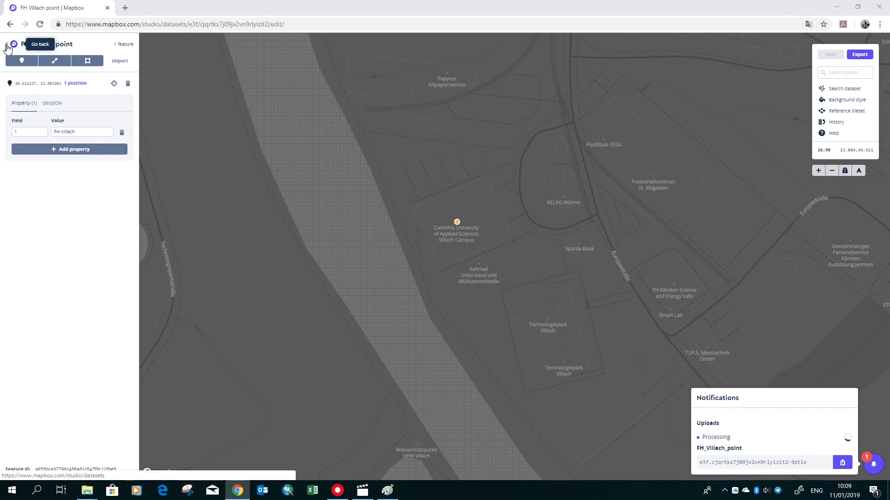
- Create a second blank dataset named 'FH Villach polygon'
left_click(8, 45)
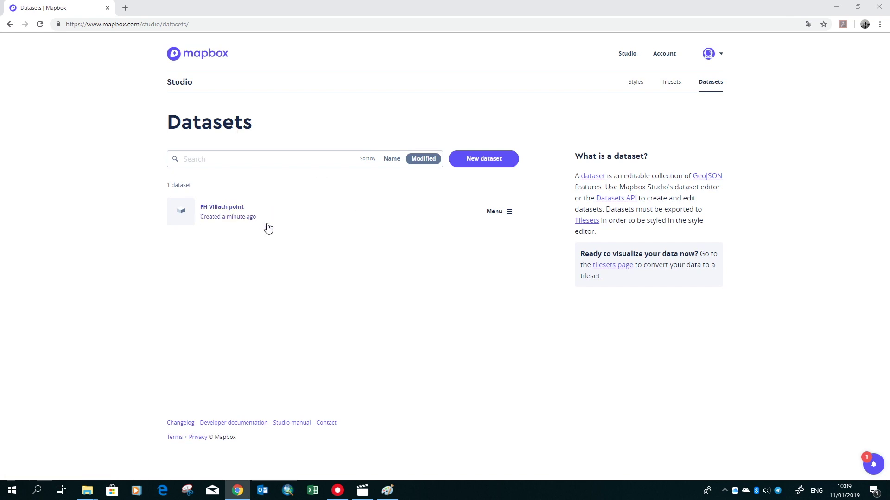
left_click(484, 161)
left_click(429, 120)
type("FH Villach polygon")
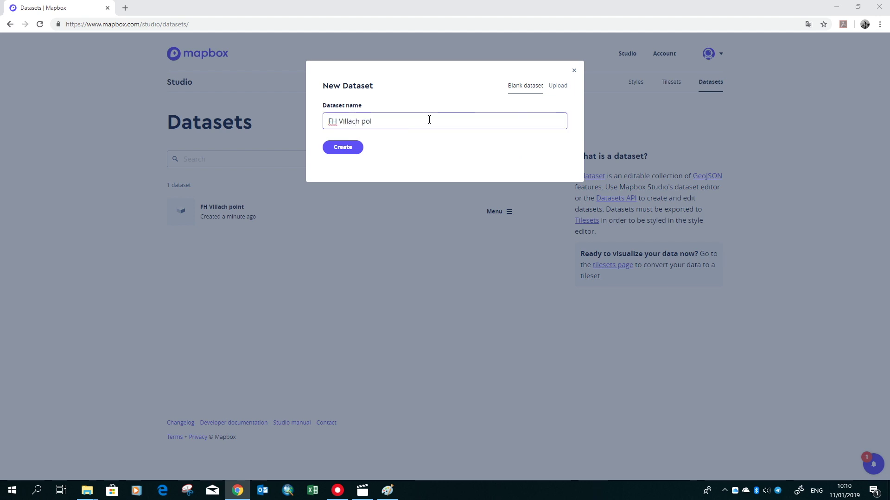
left_click(342, 147)
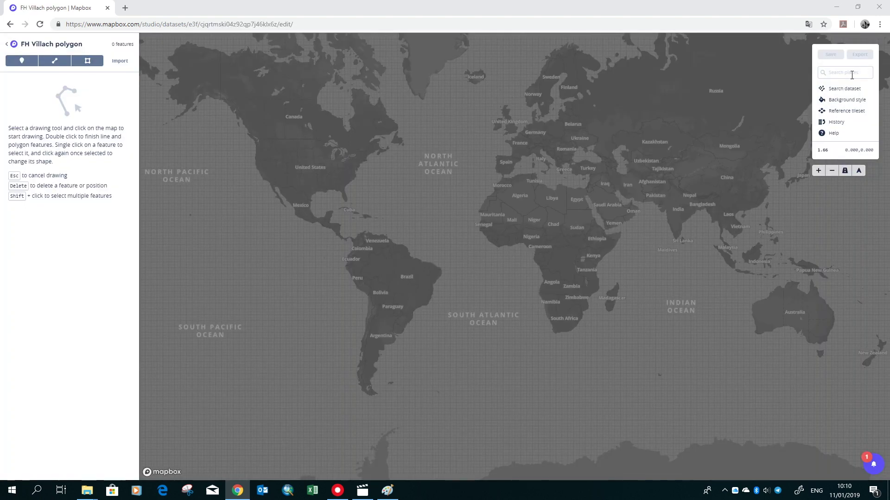
- Search for Villach and zoom the map in on the university campus
type("Villach")
left_click(691, 93)
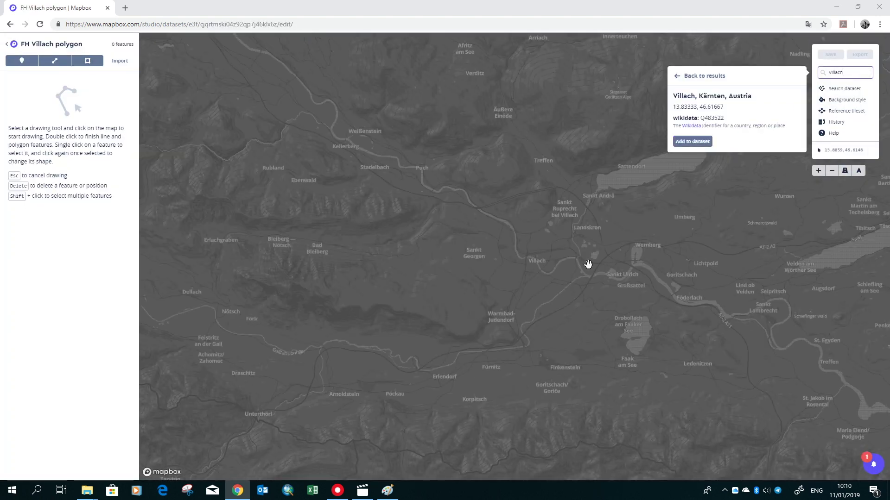
scroll(527, 279, "up", 10)
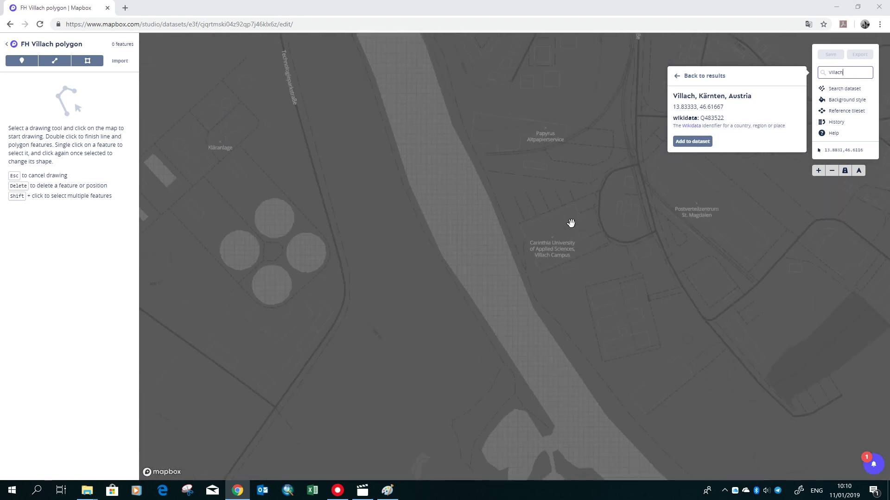
scroll(592, 243, "up", 3)
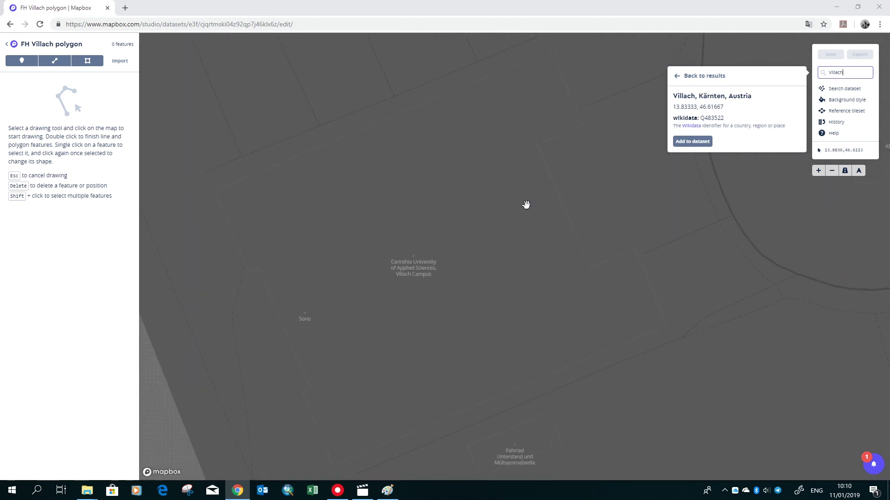
- Draw a 13-point polygon around the campus grounds, closing it at the northern starting corner
left_click(91, 62)
left_click(551, 51)
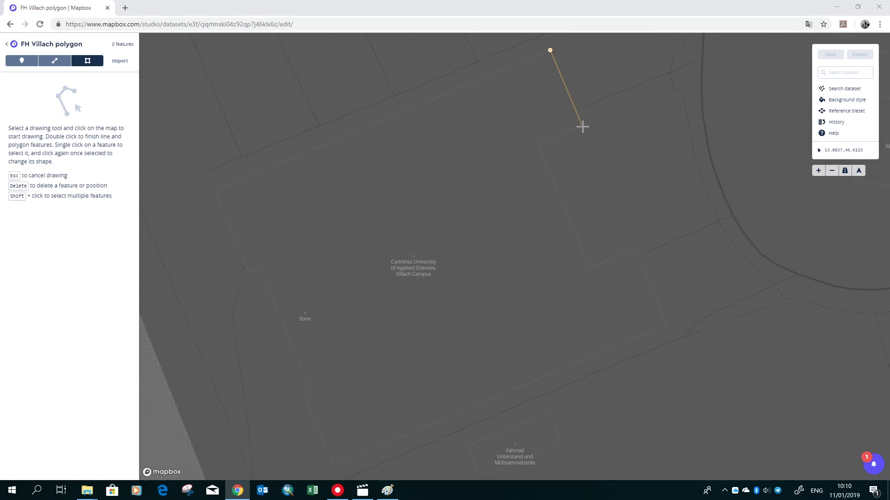
left_click(582, 125)
left_click(537, 144)
left_click(590, 267)
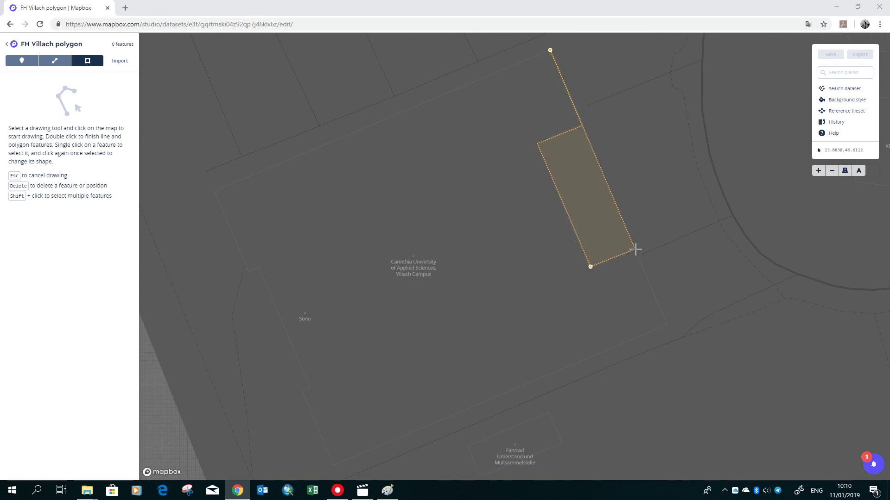
left_click(635, 250)
left_click(667, 324)
left_click(334, 465)
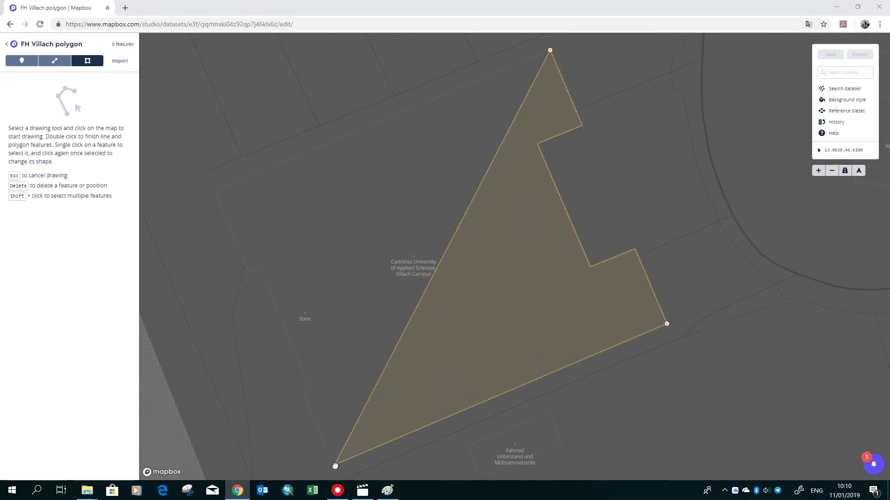
left_click(310, 390)
left_click(260, 269)
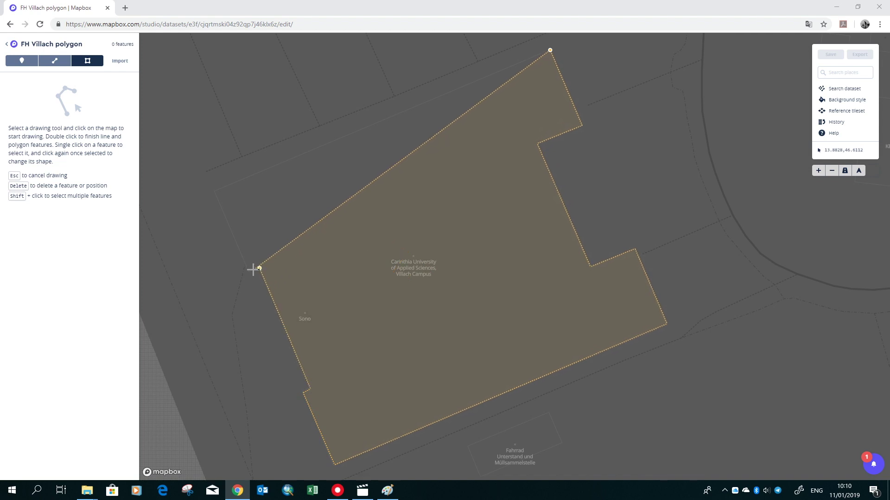
left_click(249, 271)
left_click(216, 192)
left_click(550, 51)
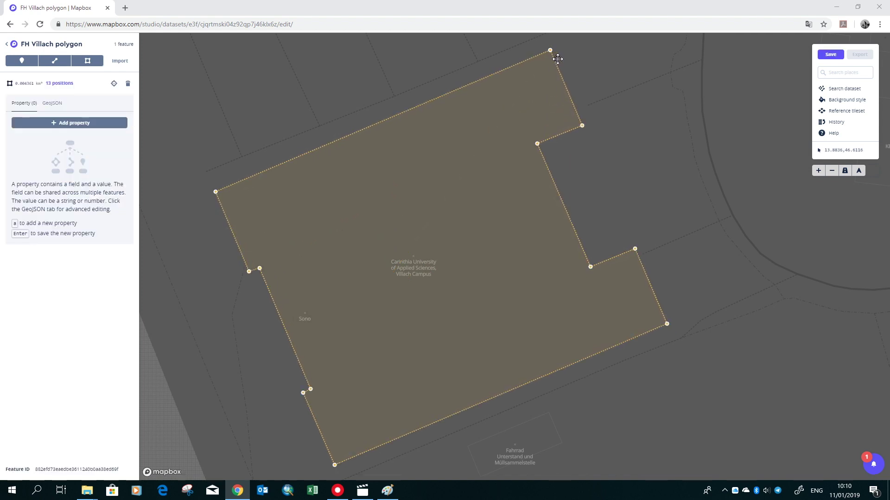
- Give the campus polygon property 1 with the value 'FH Villach'
left_click(90, 124)
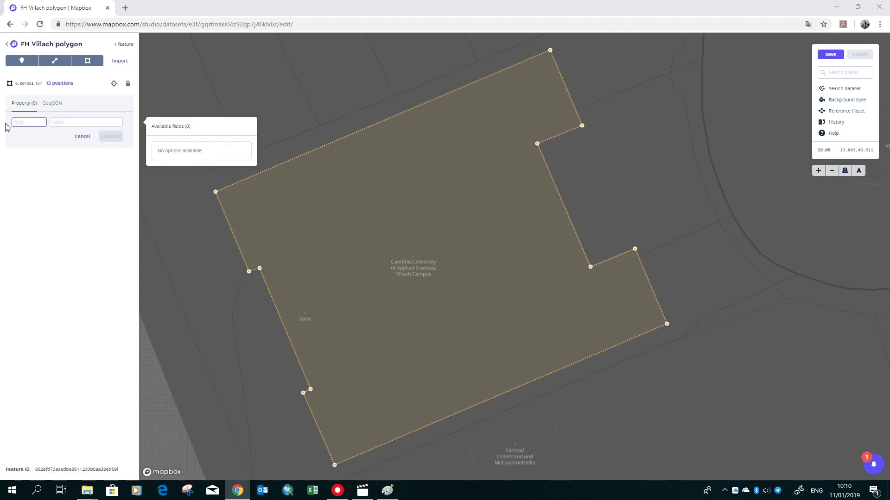
left_click(86, 122)
type("FH Villach")
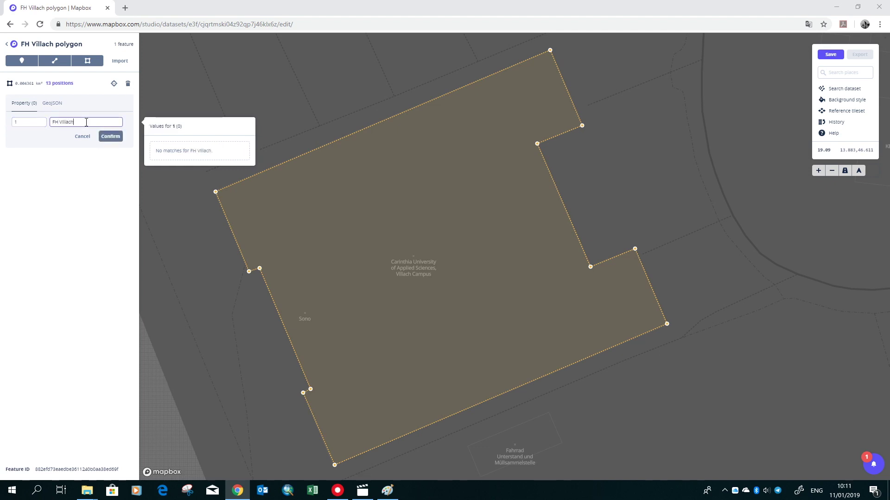
left_click(110, 136)
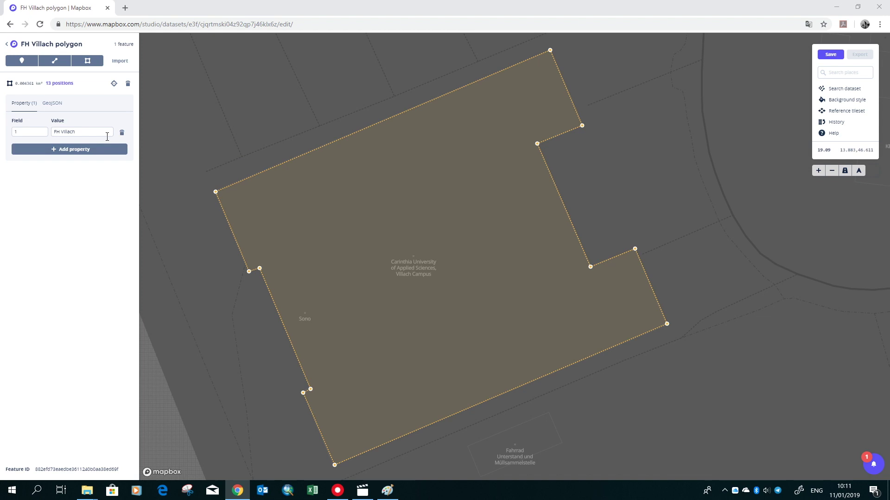
- Save the dataset and export it as a new FH_Villach_polygon tileset
left_click(830, 54)
left_click(468, 192)
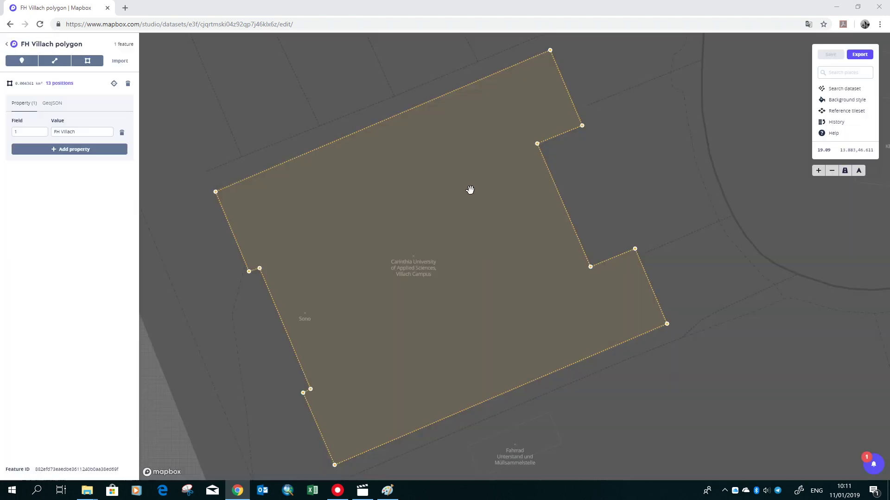
left_click(859, 54)
left_click(415, 105)
left_click(540, 149)
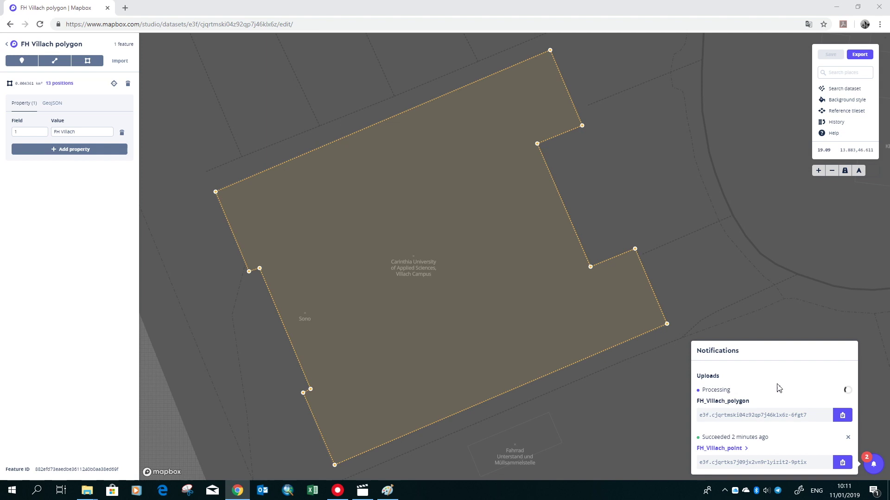
- Leave the dataset editor and go through Tilesets to Styles to open Basic Template
left_click(7, 43)
left_click(675, 87)
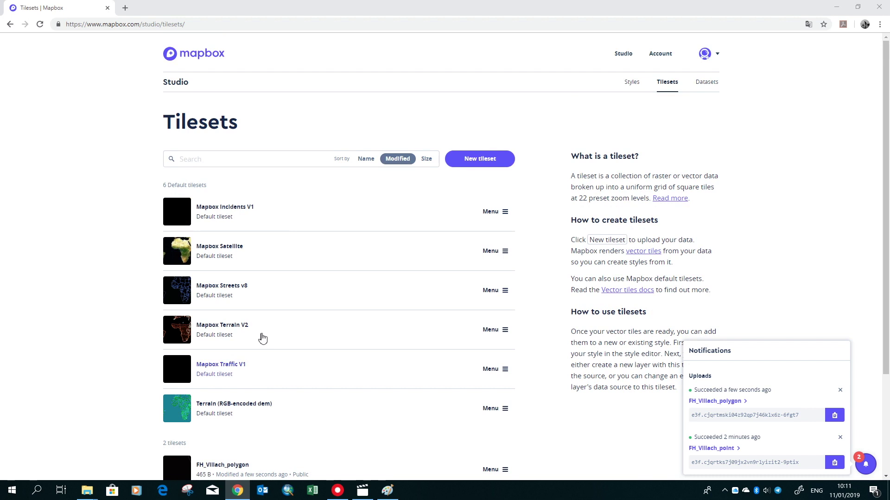
scroll(235, 413, "down", 2)
scroll(235, 413, "up", 2)
left_click(632, 84)
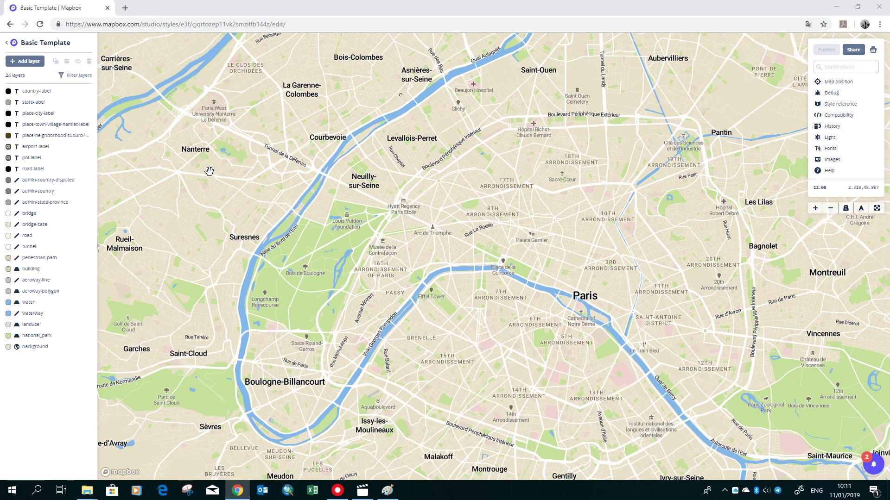
- Rename the style to 'FH Villach Location'
left_click(62, 42)
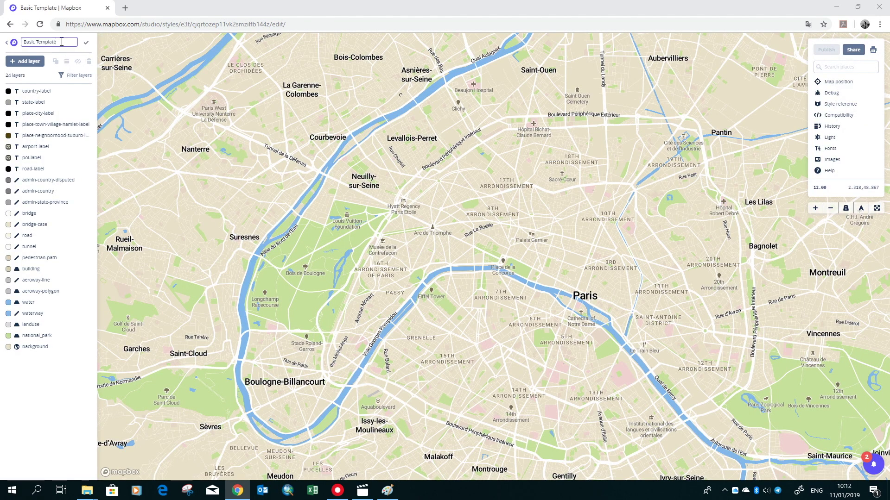
type("FH Villach Location")
left_click(86, 45)
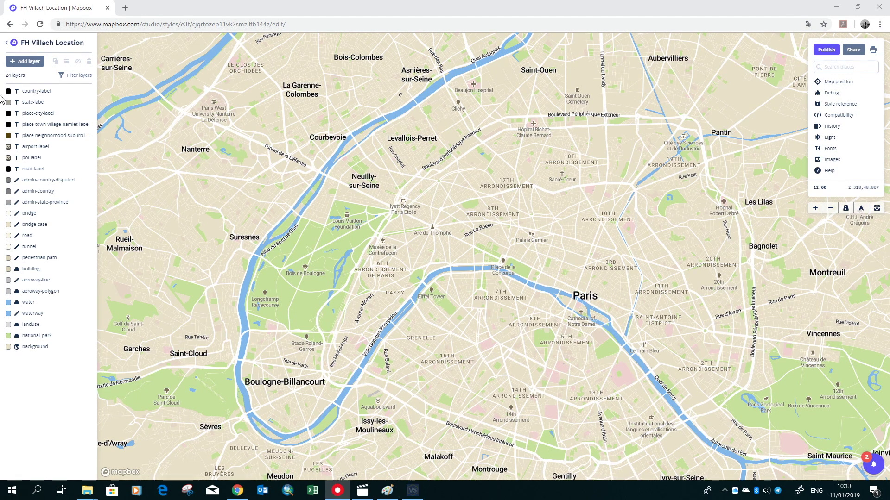
- Search for Villach and centre the map on the first result
left_click(841, 66)
type("Villach")
left_click(787, 93)
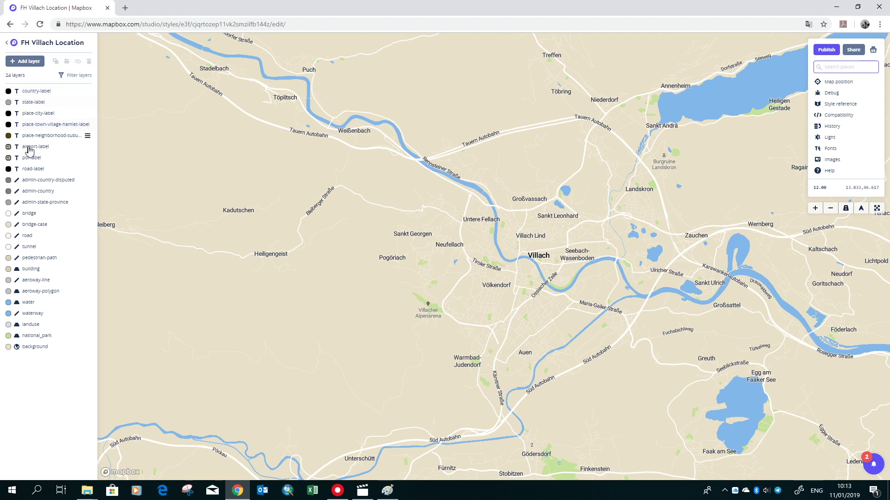
- Darken the water layer's fill colour
left_click(28, 304)
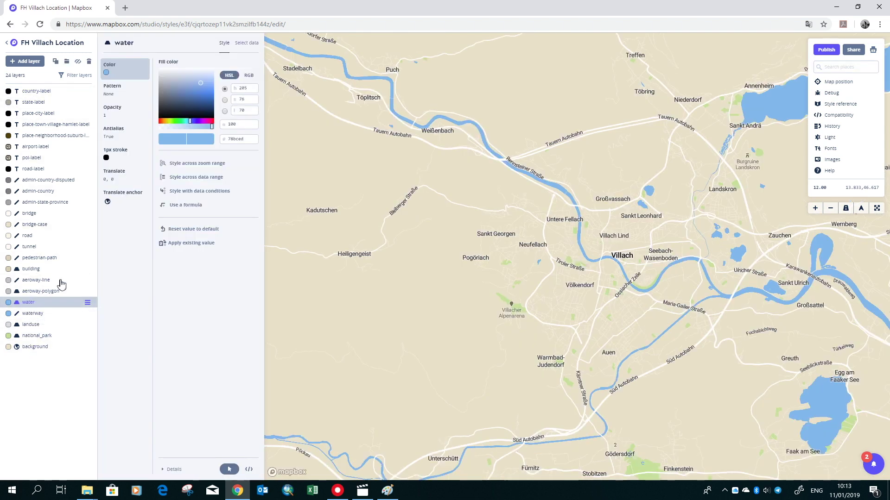
left_click_drag(201, 86, 200, 93)
scroll(725, 283, "up", 8)
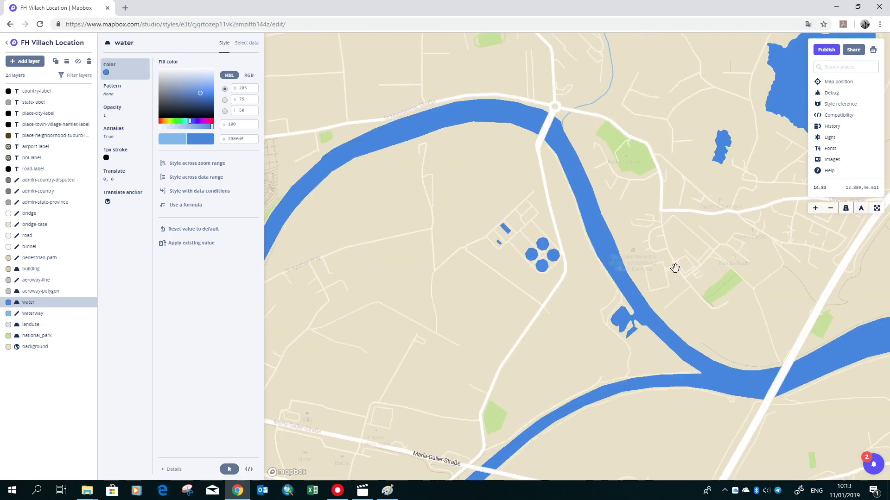
- Recolour the building layer salmon-red (#e8a89b)
left_click_drag(687, 300, 577, 317)
left_click(510, 271)
left_click(512, 252)
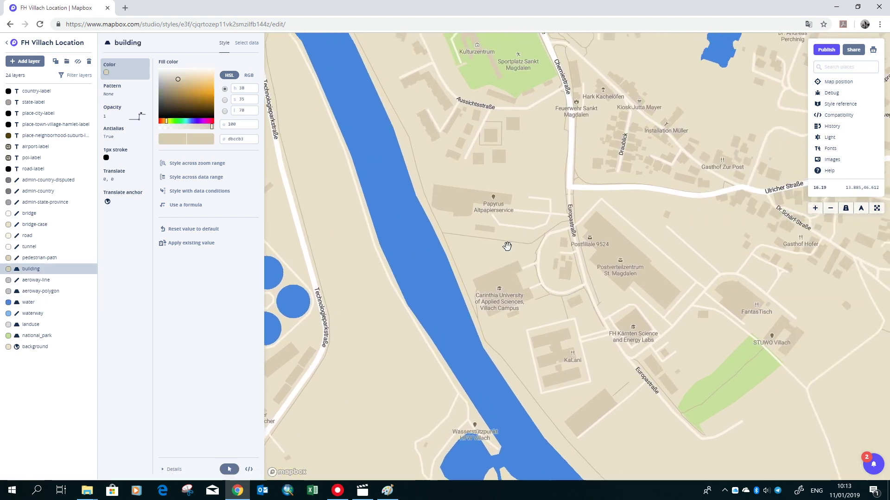
left_click(164, 120)
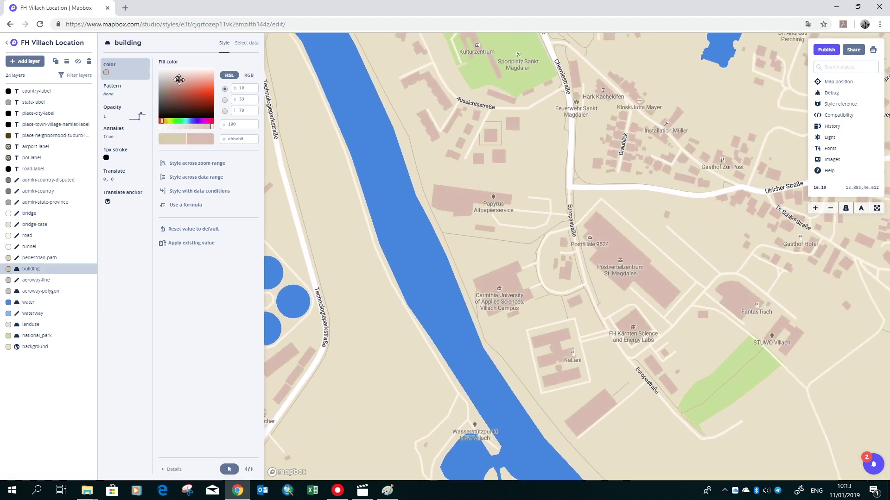
left_click_drag(177, 79, 194, 79)
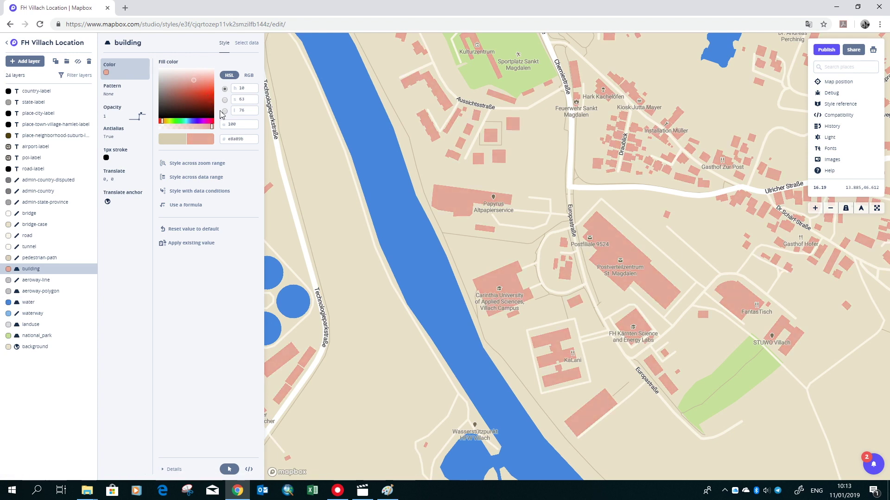
- Make the park and pitch landuse fill a brighter green, hsl(95, 56%, 67%)
left_click(511, 89)
left_click(514, 62)
left_click(169, 133)
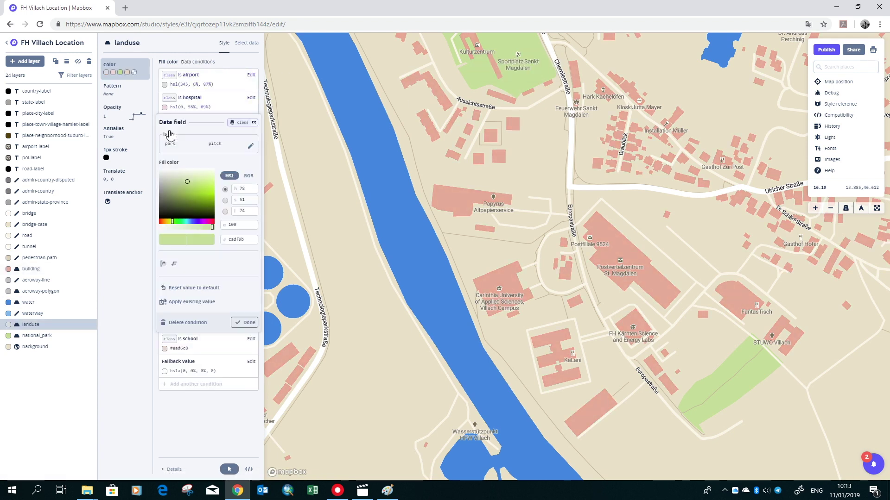
left_click_drag(173, 220, 175, 221)
left_click(190, 181)
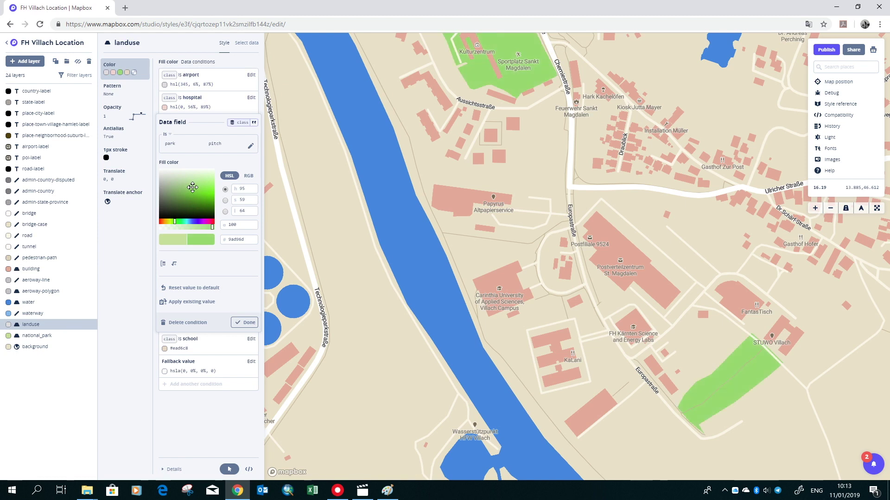
left_click(44, 371)
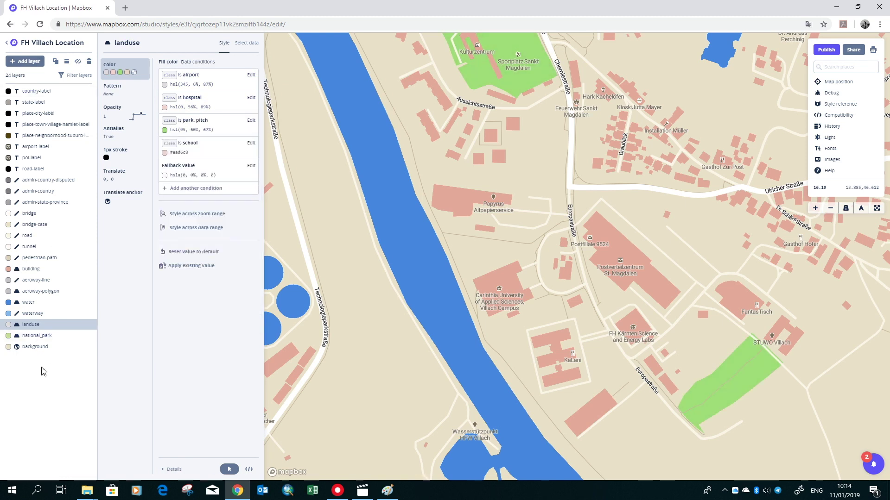
- Select the group holding all 24 base map layers
left_click(63, 89)
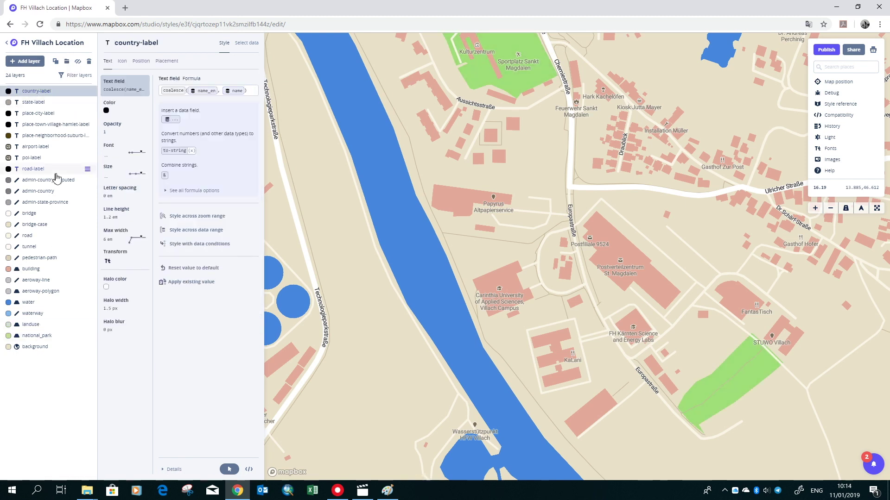
left_click(43, 347, "shift")
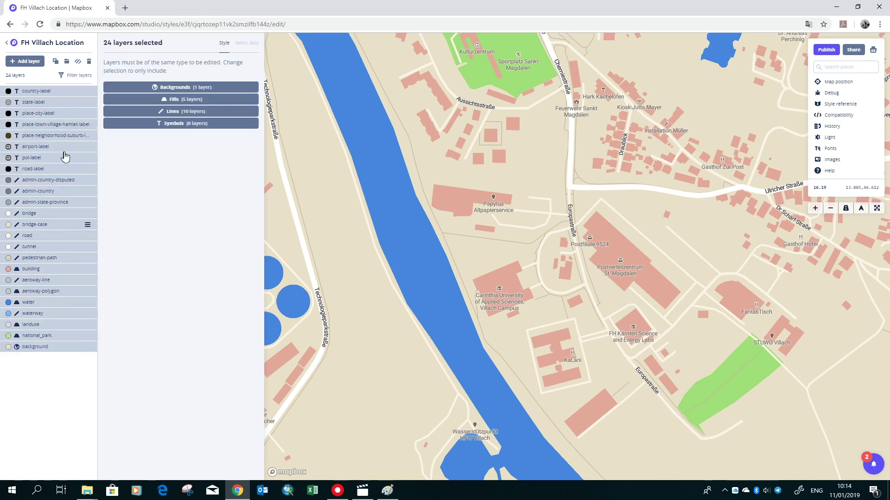
left_click(67, 62)
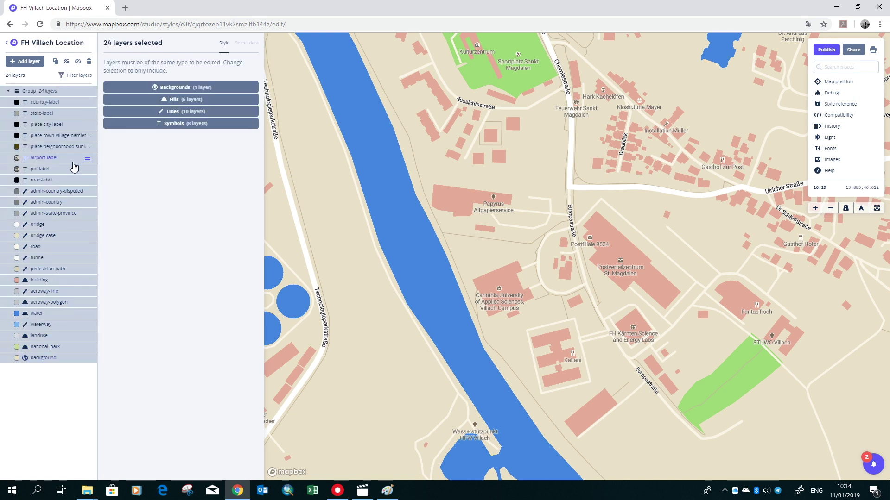
left_click(48, 92)
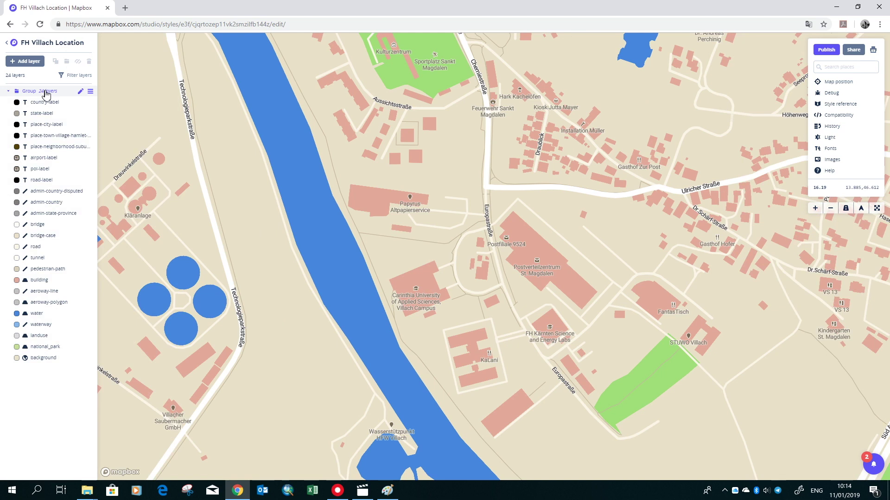
left_click(48, 95)
- Change the group's name to 'Base'
left_click(81, 92)
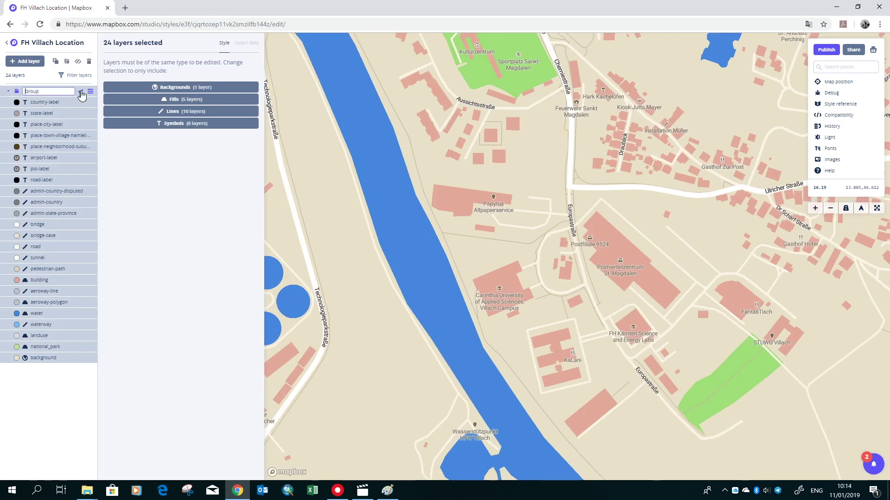
key("Home")
type("Base")
key("Delete")
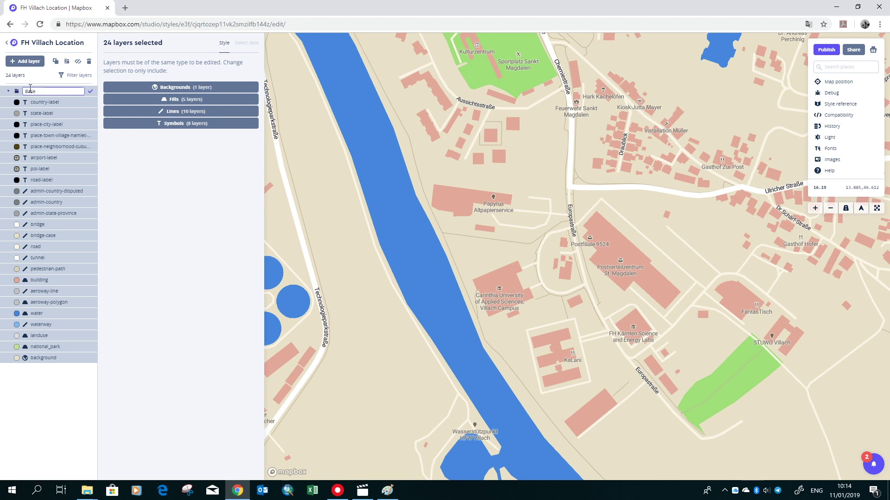
- Confirm the Base group name and add a layer from the FH_Villach_polygon data
left_click(90, 92)
left_click(8, 92)
left_click(27, 61)
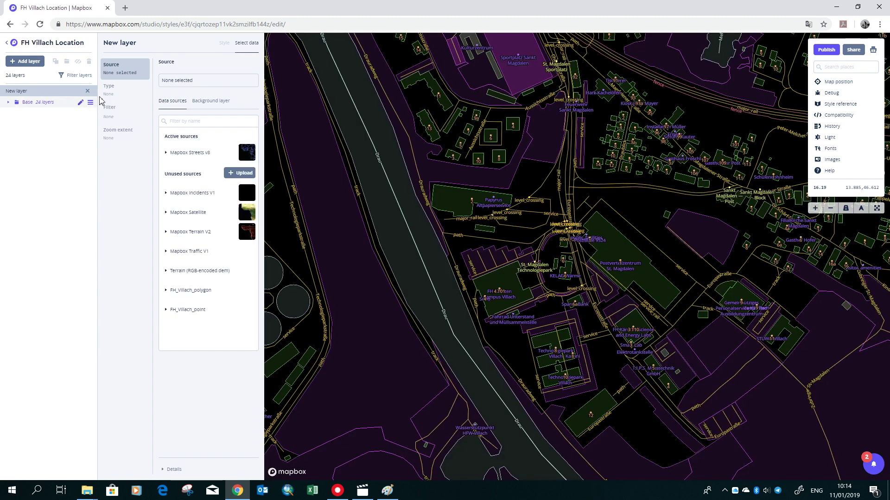
left_click(197, 291)
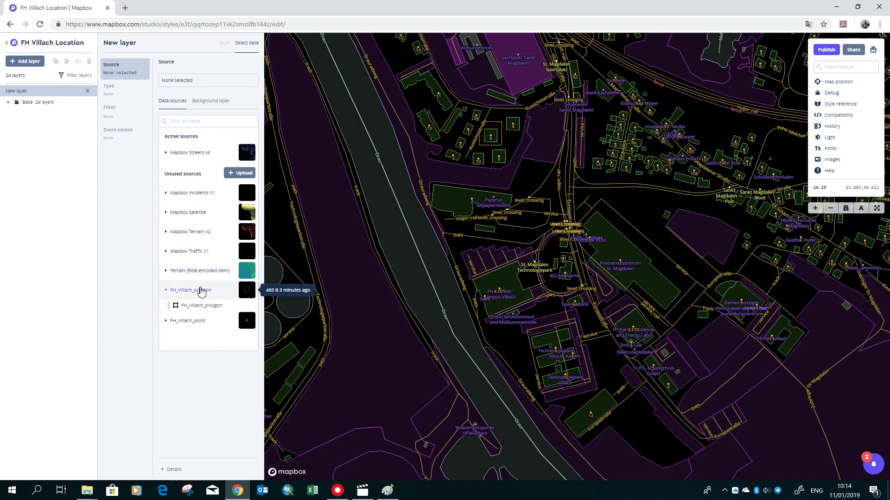
left_click(202, 306)
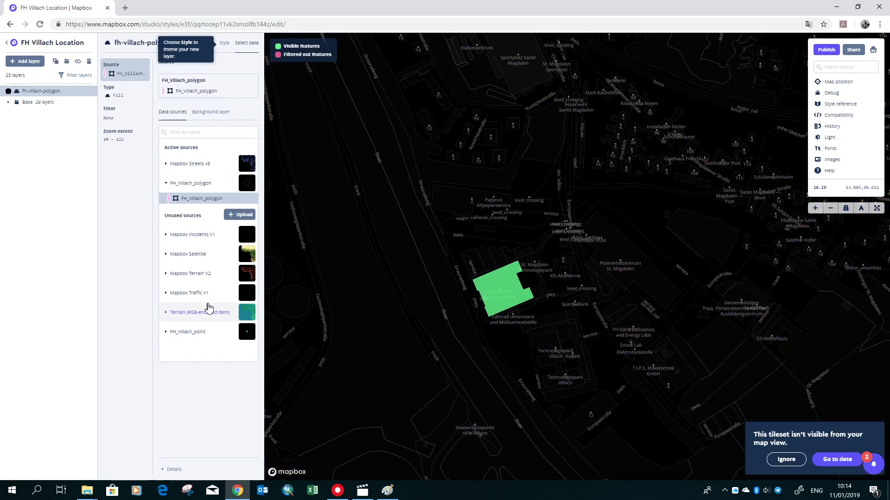
- Add a layer from the FH_Villach_point data and make it a Symbol layer
left_click(25, 61)
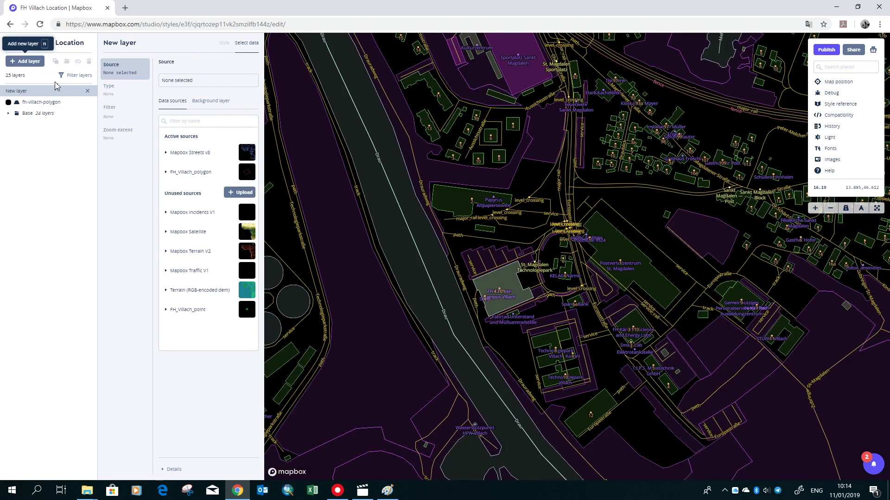
left_click(197, 311)
left_click(209, 325)
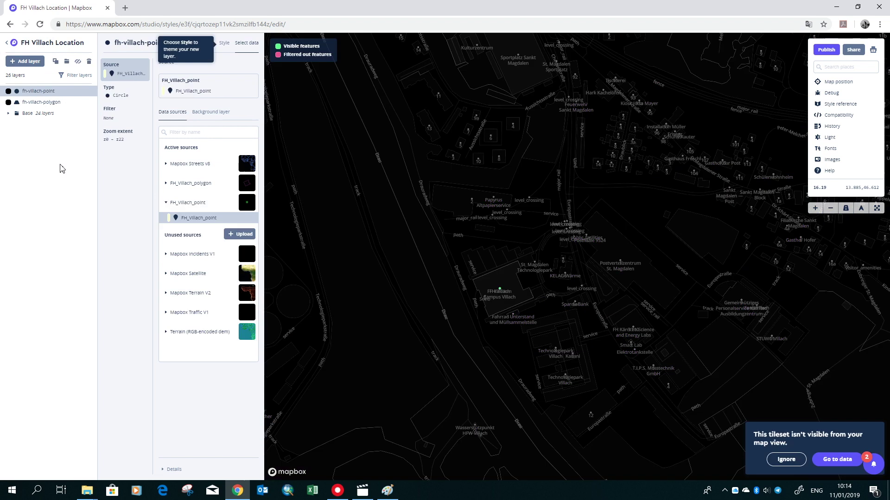
left_click(43, 115)
left_click(43, 92)
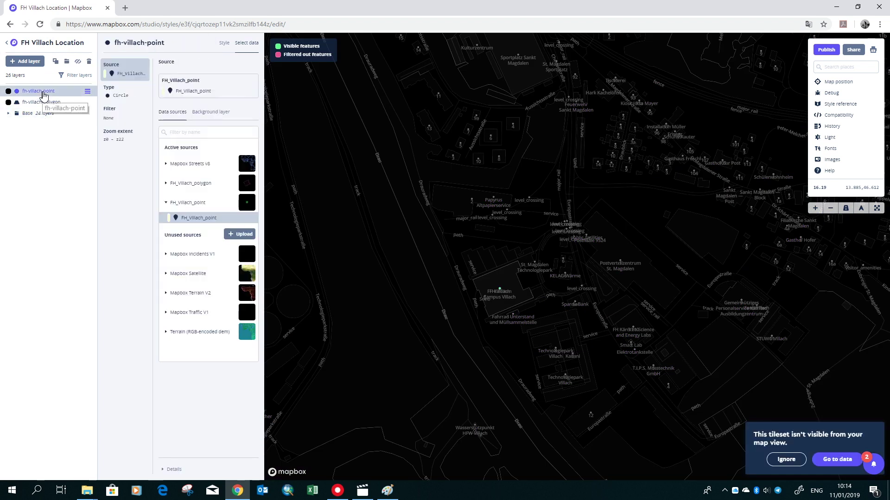
left_click(116, 95)
left_click(194, 183)
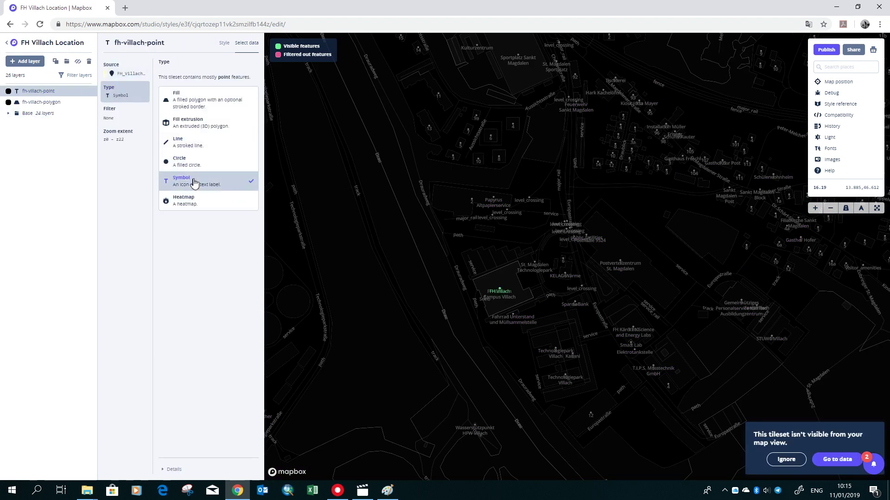
- Give the campus point layer the college-15 icon
left_click(222, 44)
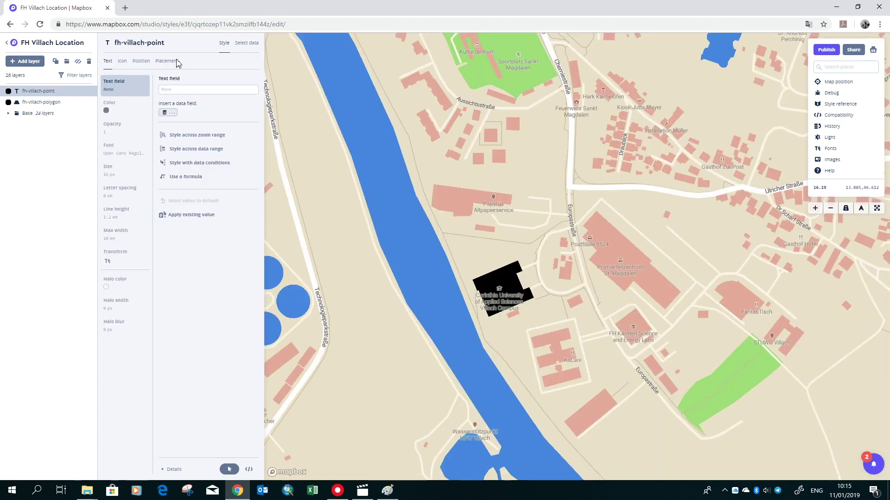
left_click(124, 61)
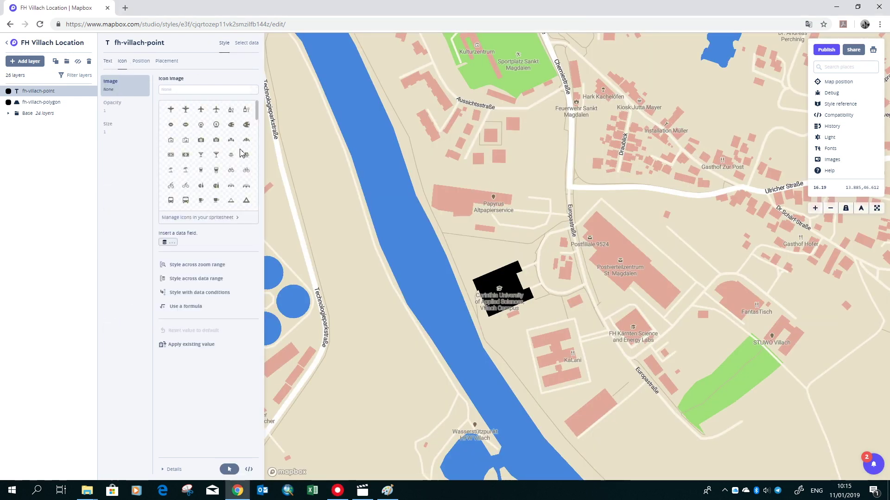
scroll(241, 153, "down", 2)
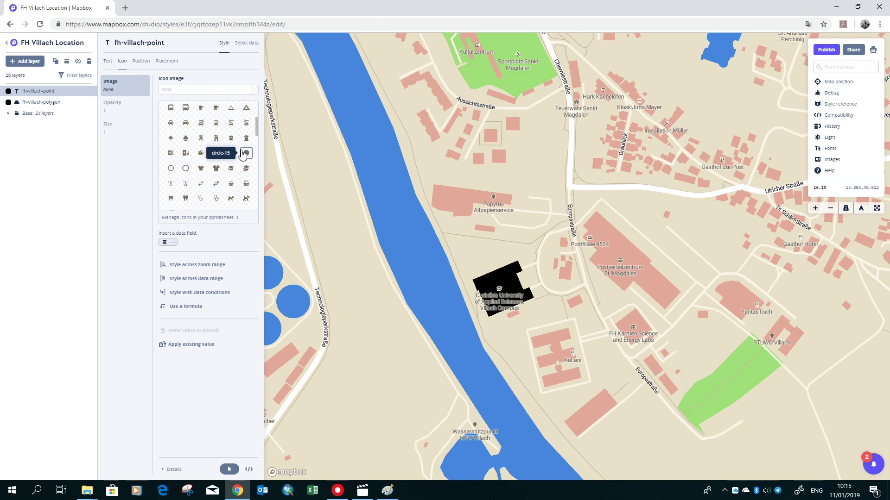
scroll(242, 154, "down", 1)
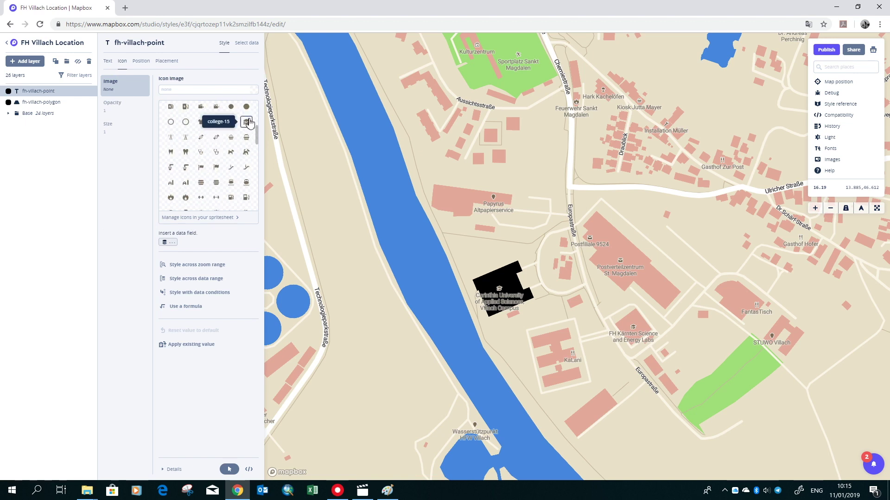
left_click(244, 153)
- Set the point layer's label text to 'FH Villach'
left_click(108, 61)
left_click(182, 91)
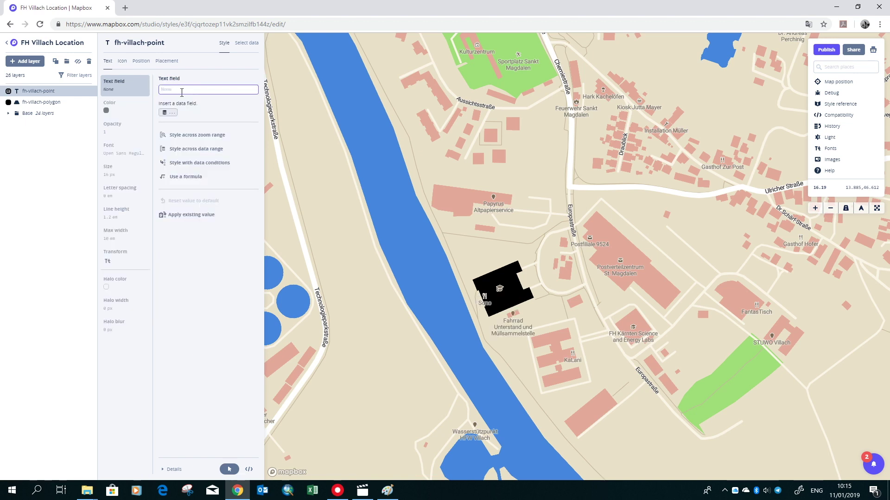
type("F")
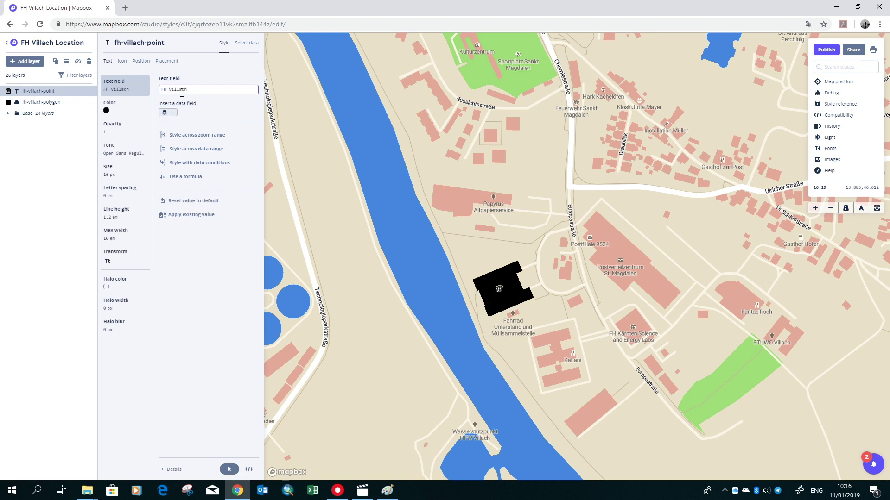
type("H Villach")
key("Return")
- Fill the campus polygon layer red
left_click(58, 103)
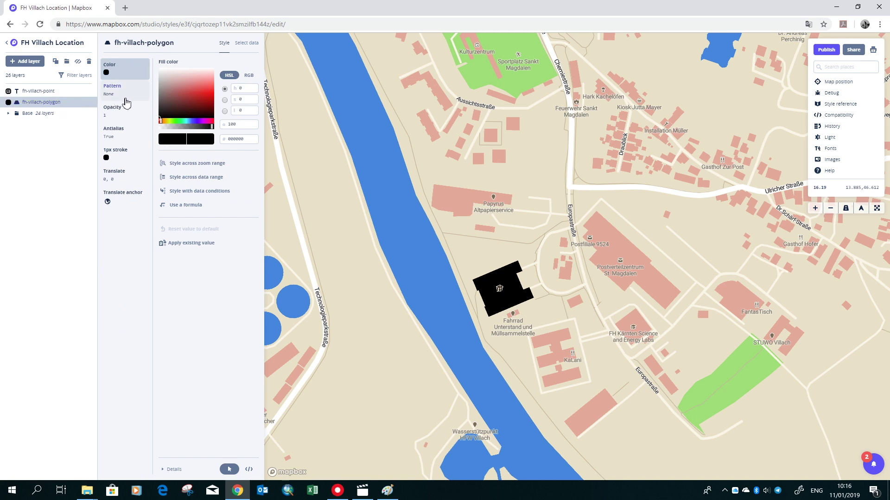
left_click(196, 93)
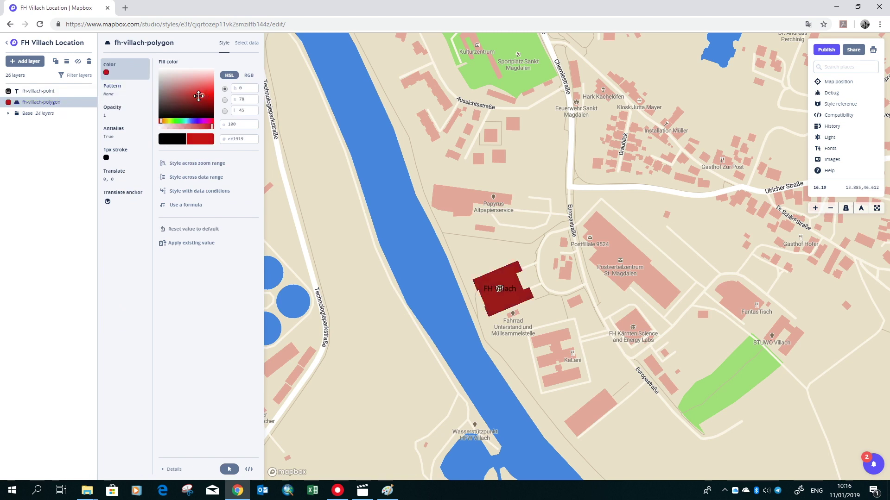
left_click_drag(196, 94, 197, 94)
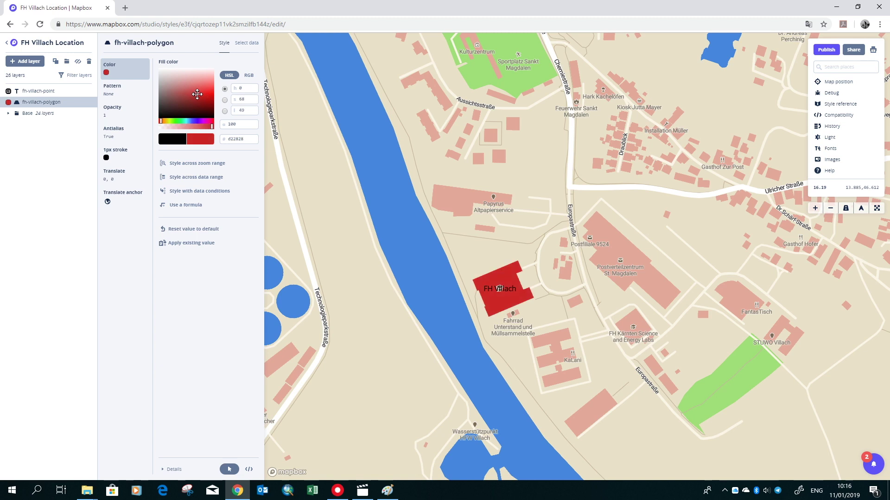
- Set the label's text anchor to Left and start editing its horizontal text offset
left_click(55, 91)
left_click(143, 62)
left_click(137, 108)
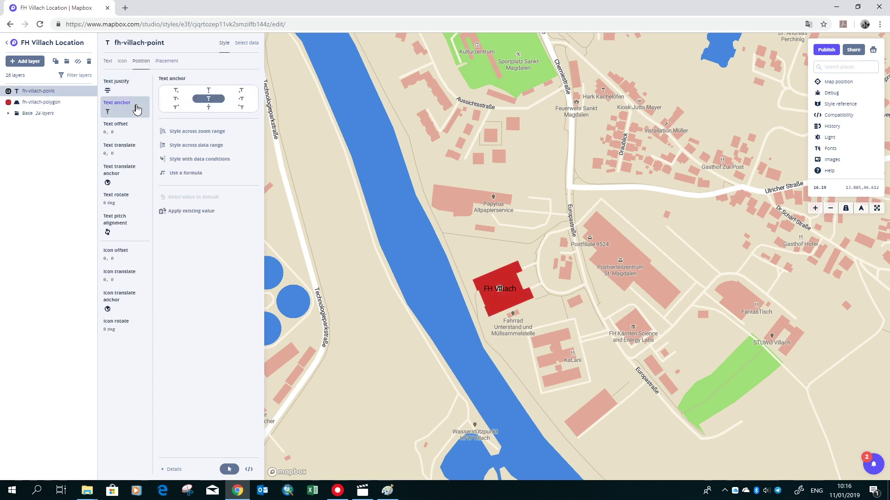
left_click(245, 99)
key("Down")
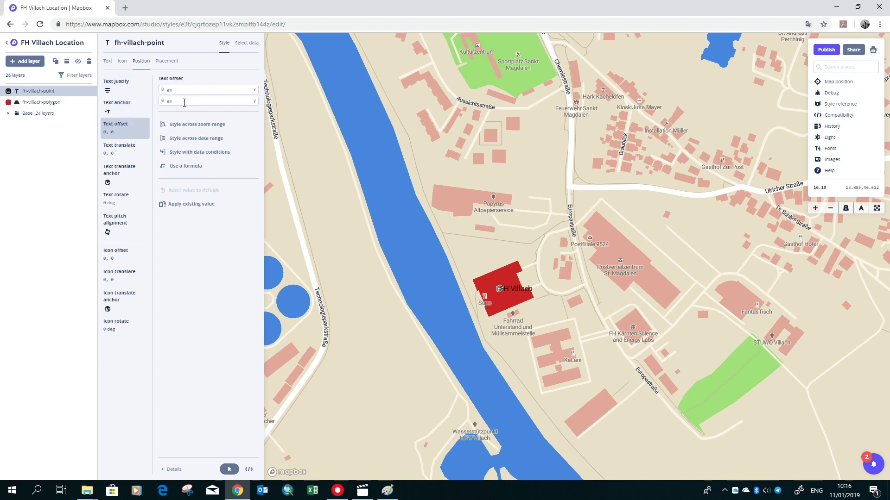
left_click(165, 90)
- Set the text x-offset to 1 and view the style's web embedding code under Share > Use
type("1")
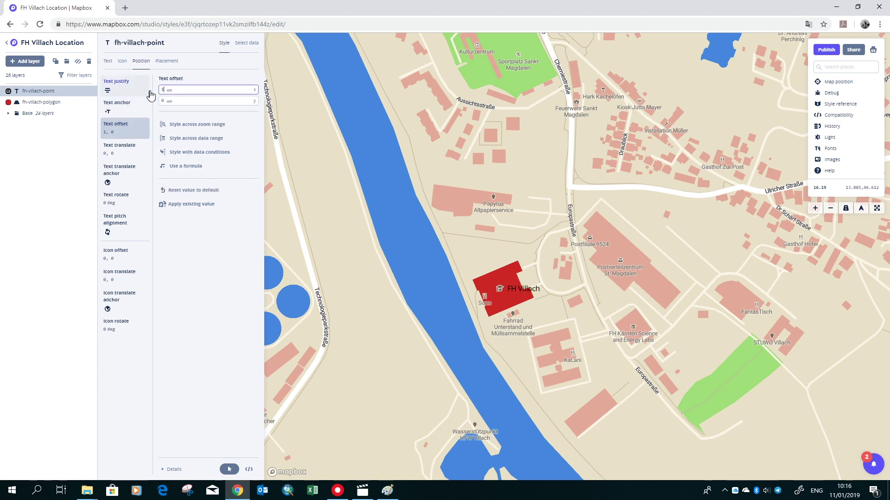
left_click(852, 50)
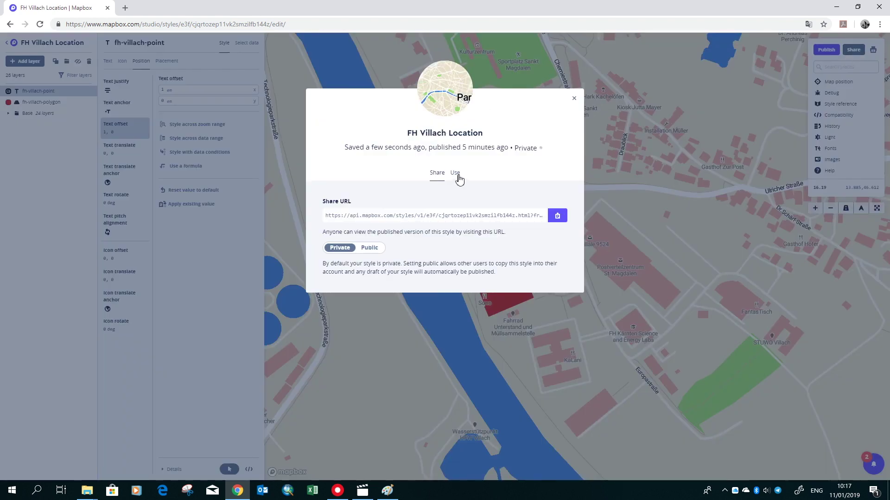
left_click(456, 174)
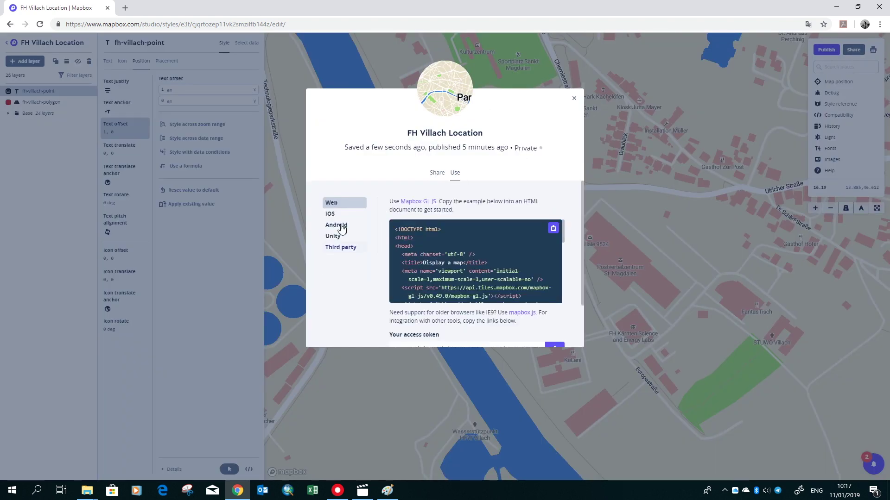